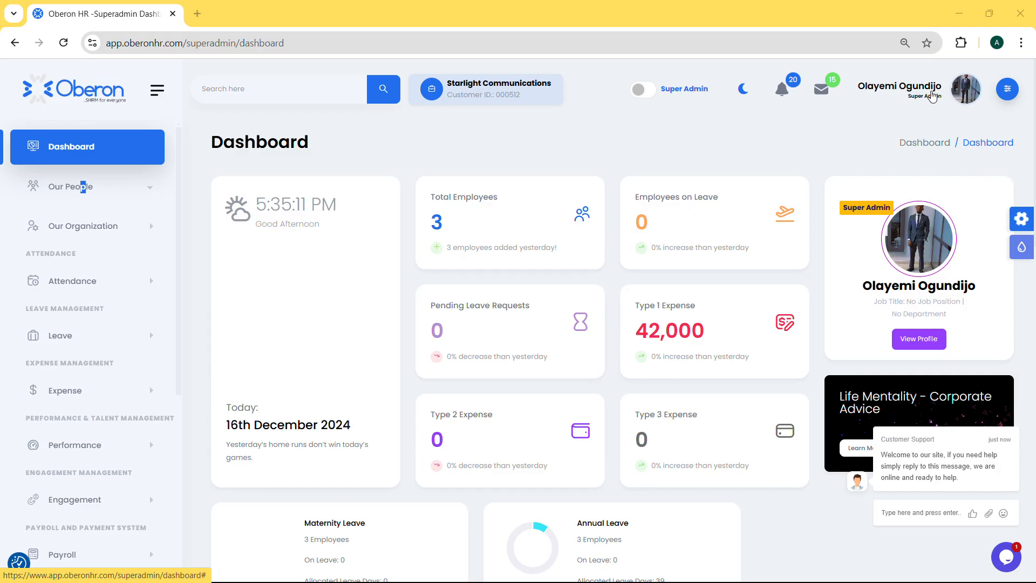
Open the settings and look through each section from Company Information to Security
click(1007, 93)
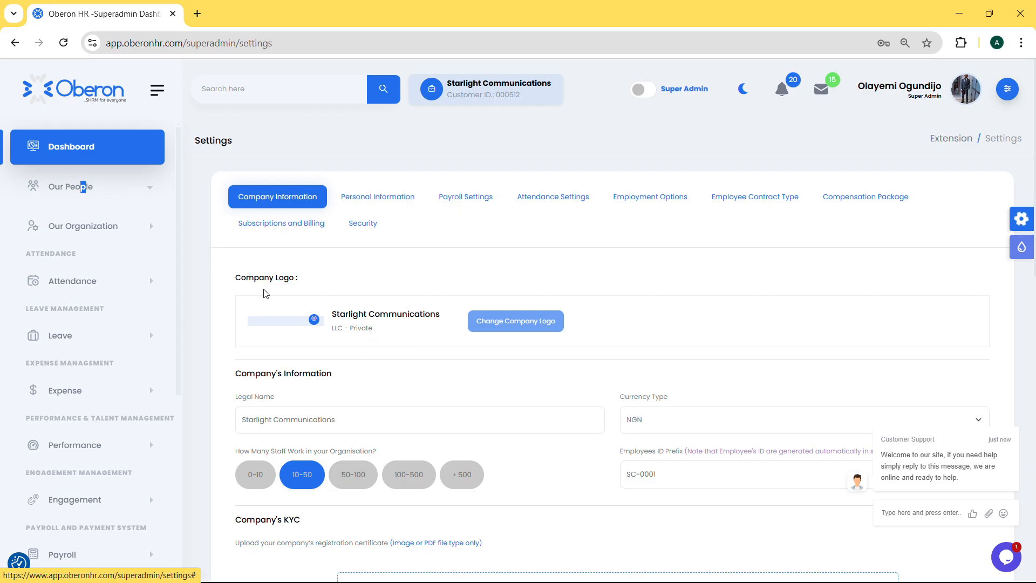
click(389, 200)
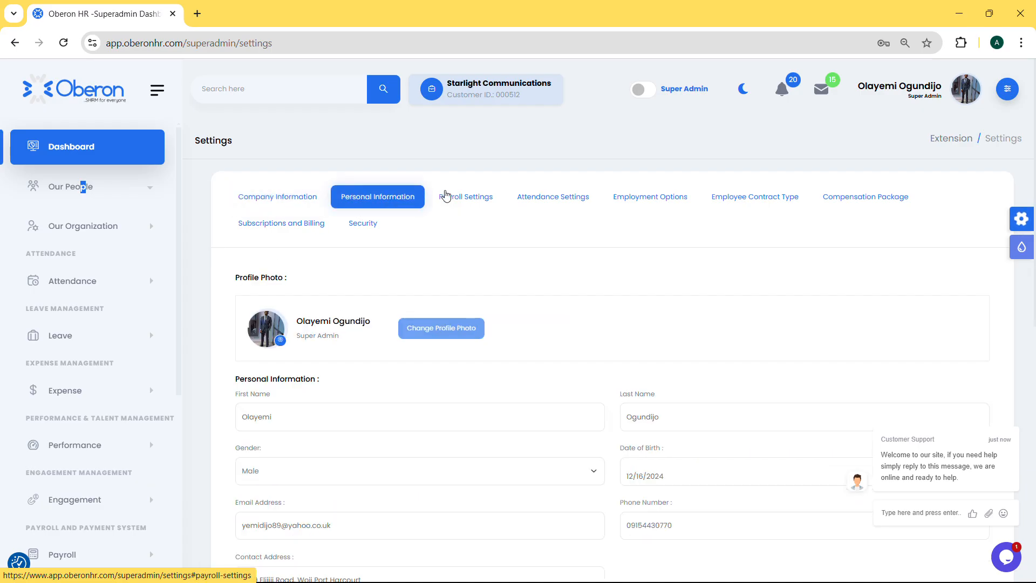
click(477, 200)
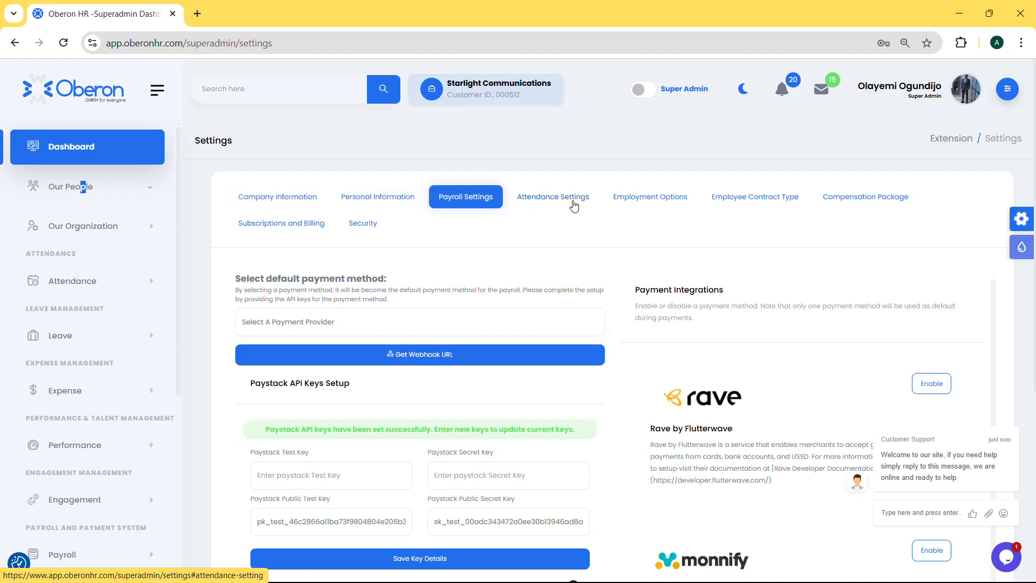
click(571, 200)
click(653, 201)
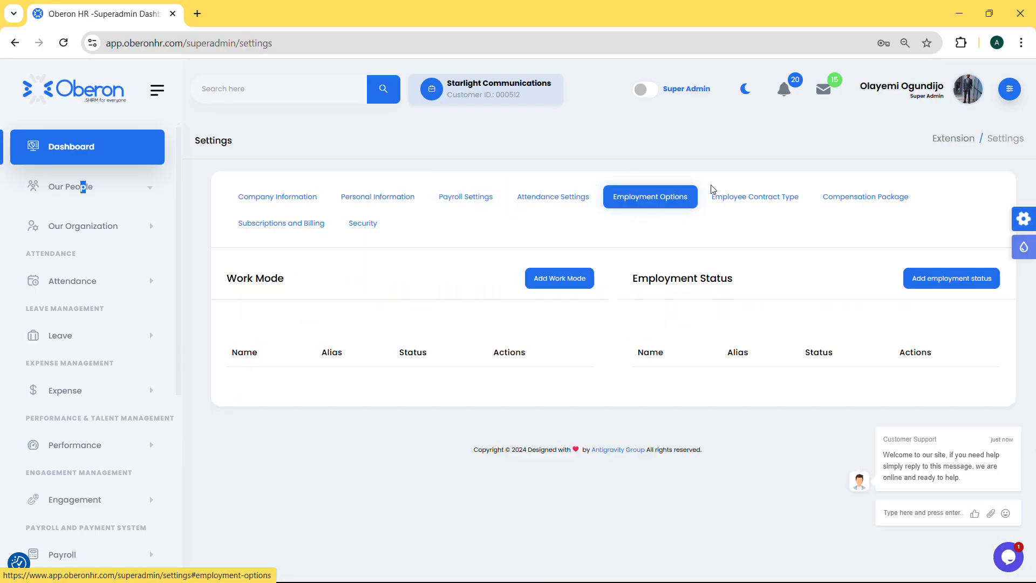
click(756, 203)
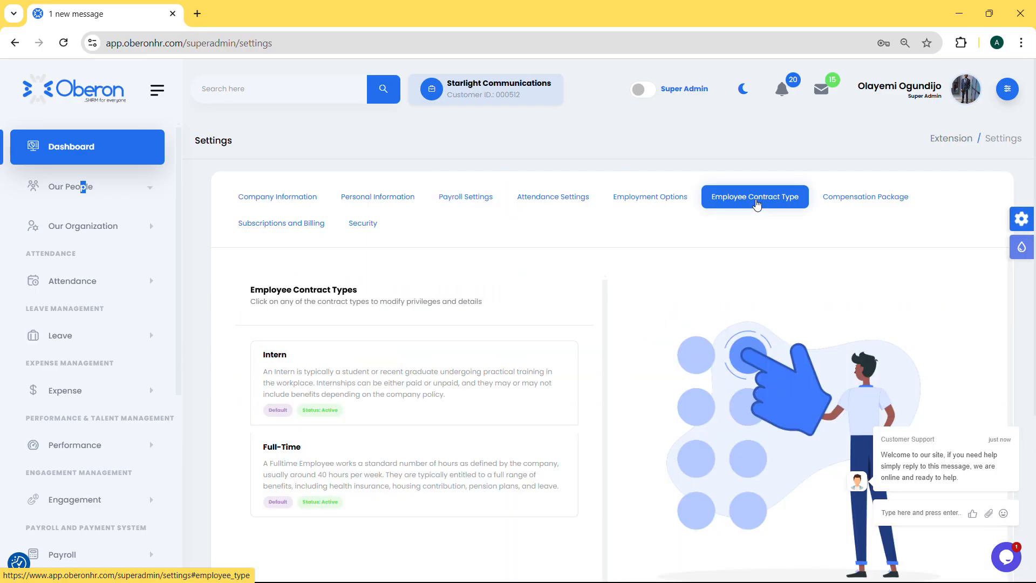
click(861, 201)
click(294, 232)
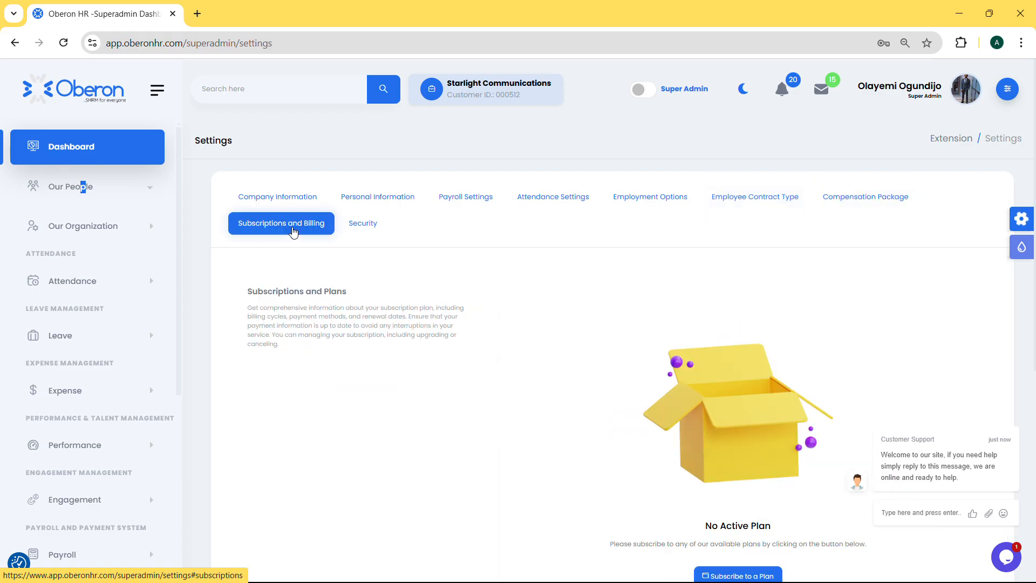
click(372, 233)
In the company information, set the business entity type to Others and activate its custom entry field
click(306, 199)
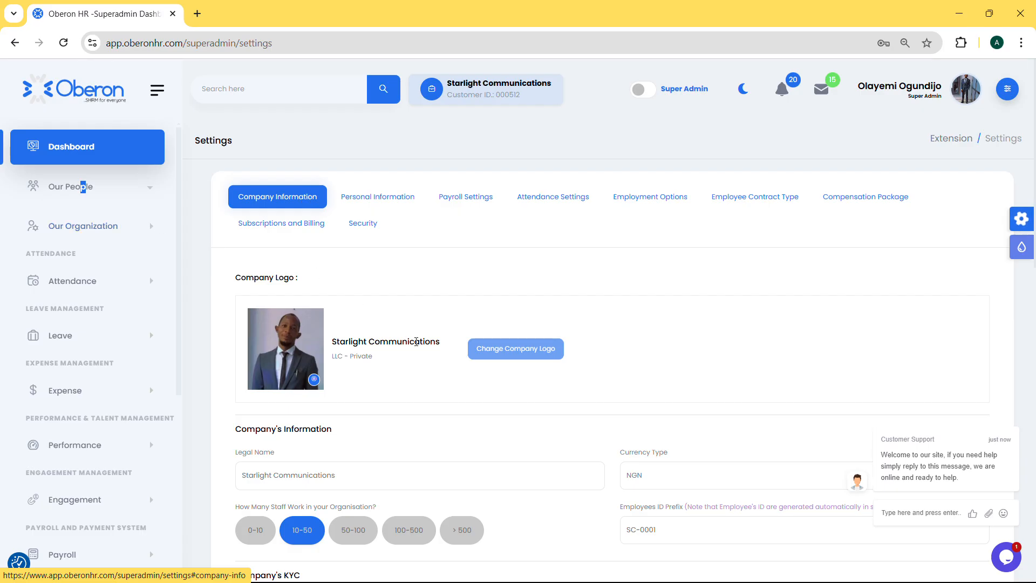
scroll(421, 376, down, 4)
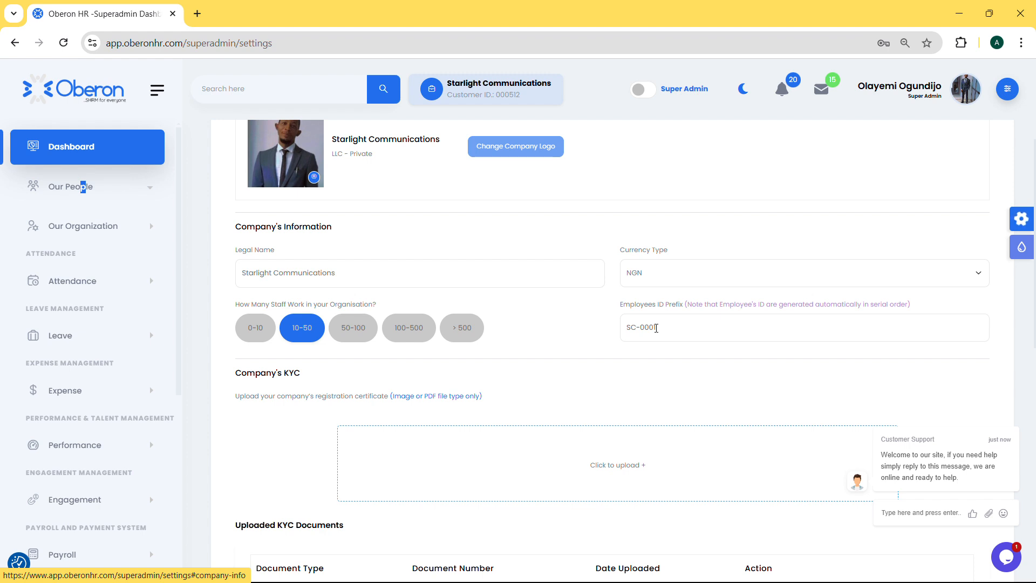
scroll(608, 377, down, 3)
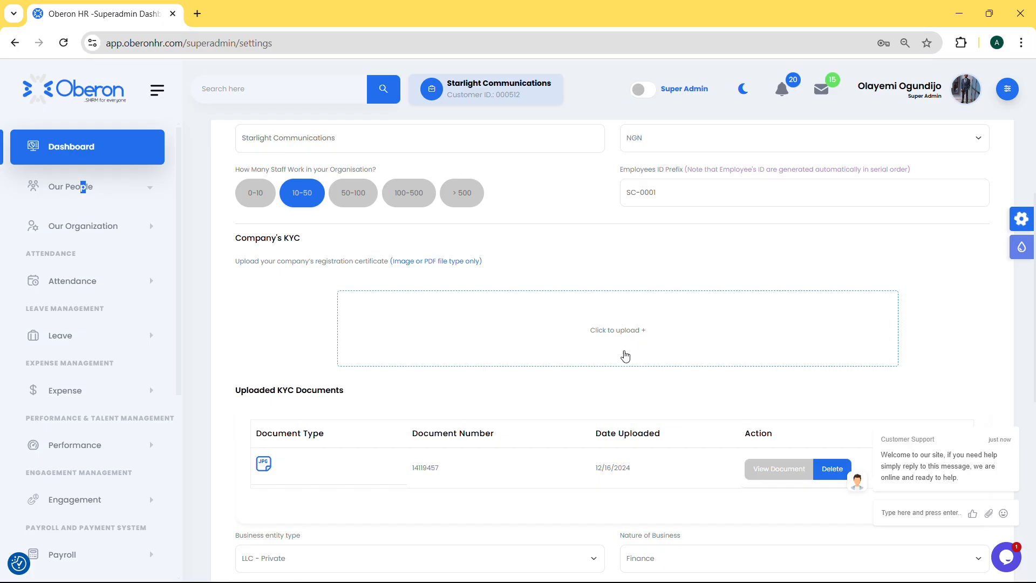
scroll(586, 402, down, 2)
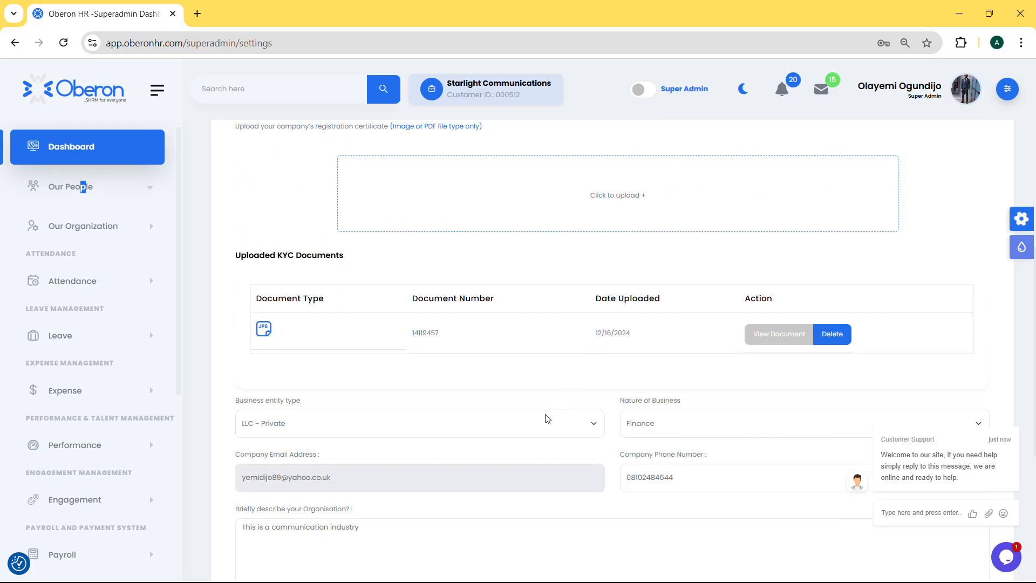
scroll(543, 424, down, 1)
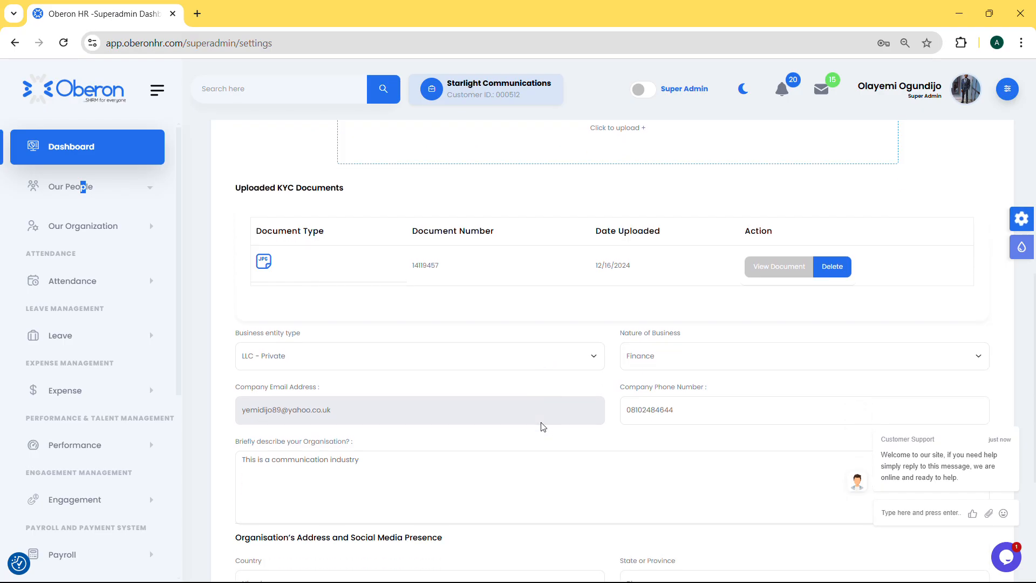
click(596, 356)
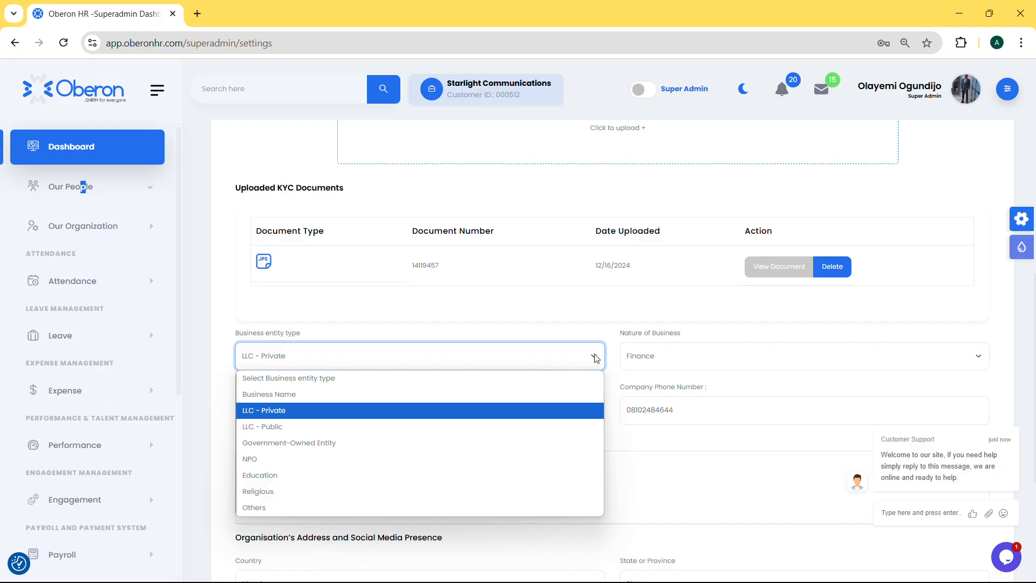
click(267, 508)
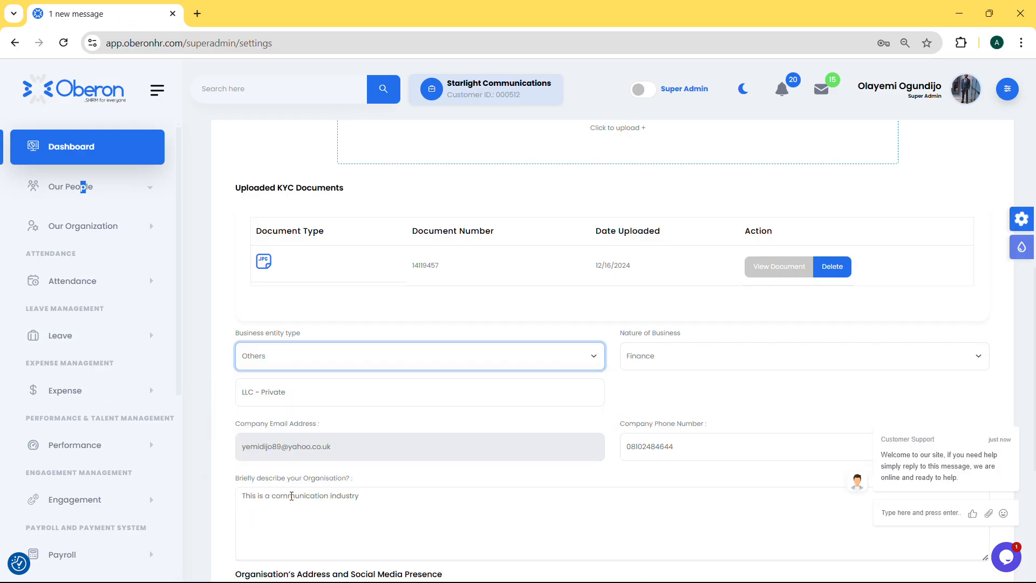
click(320, 393)
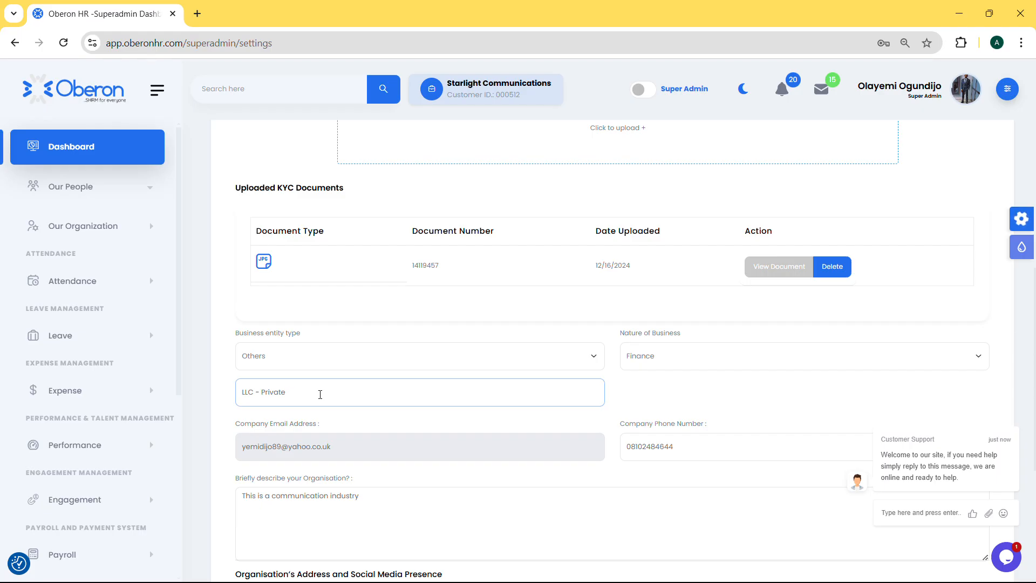
Set the nature of business to Others and select the text in its custom entry field
click(738, 360)
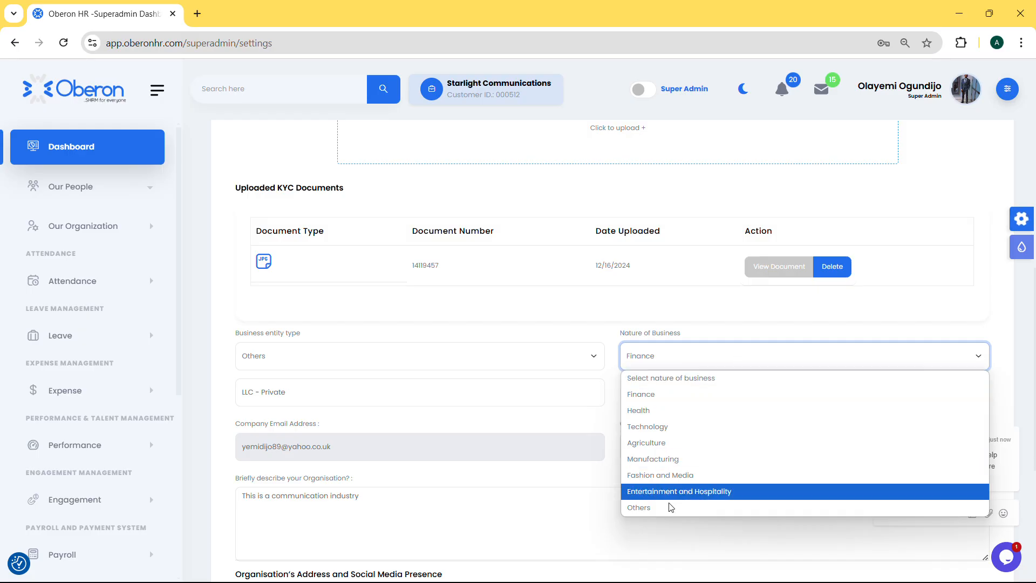
click(679, 517)
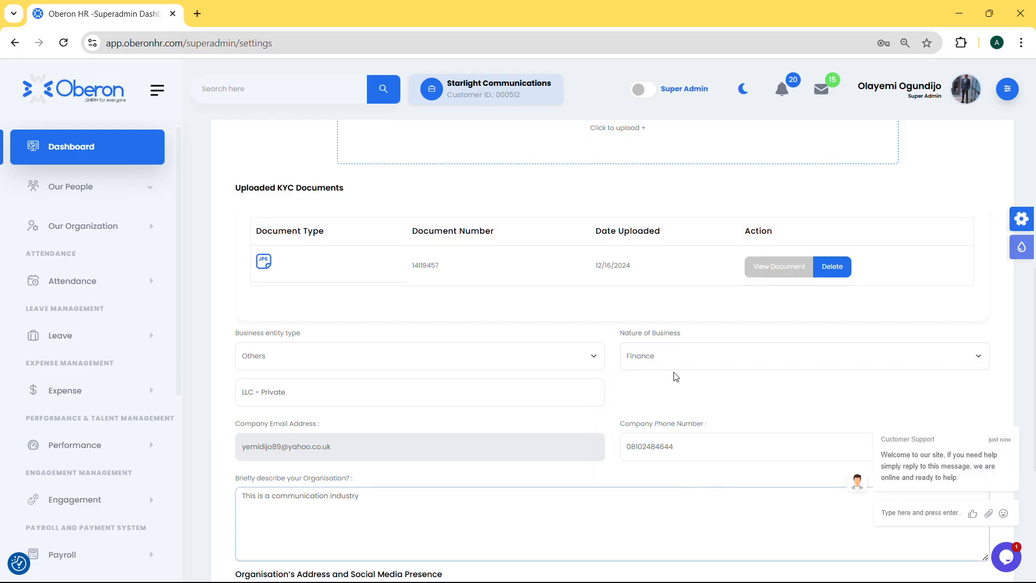
click(670, 361)
click(672, 507)
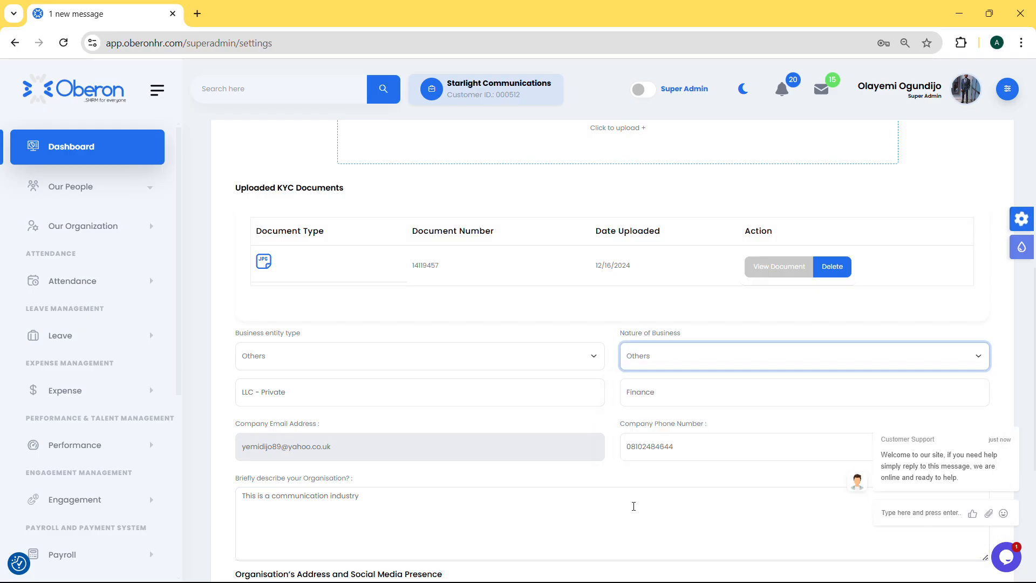
click(674, 392)
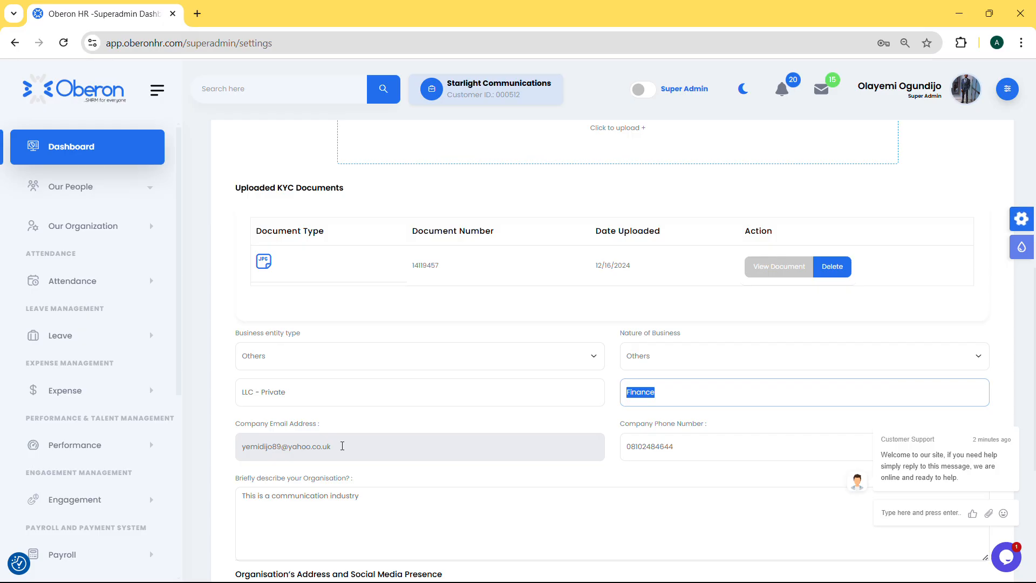
Examine the organisation's description and address fields, and the personal information section including its identification documents
scroll(691, 435, down, 3)
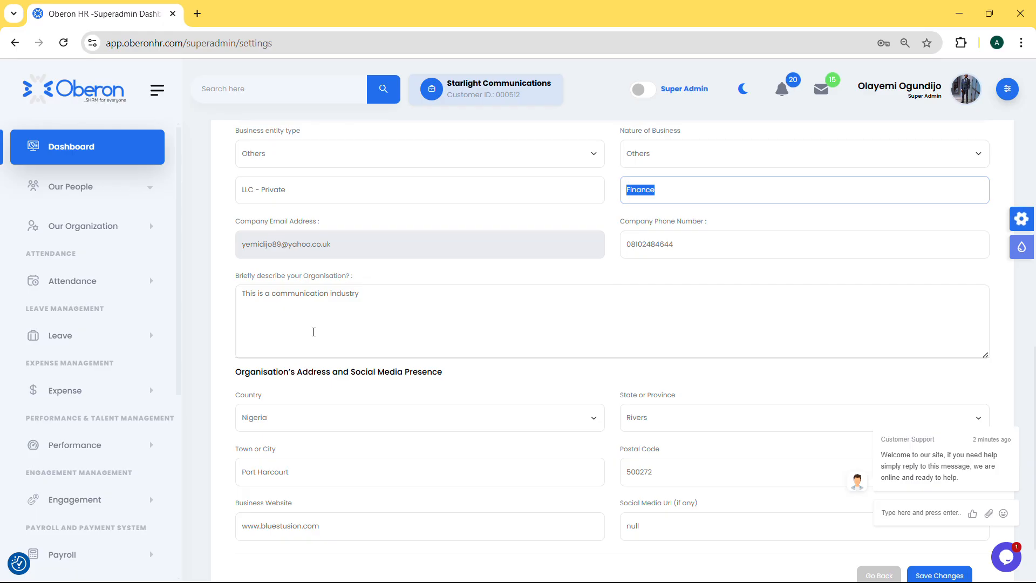
scroll(595, 339, down, 2)
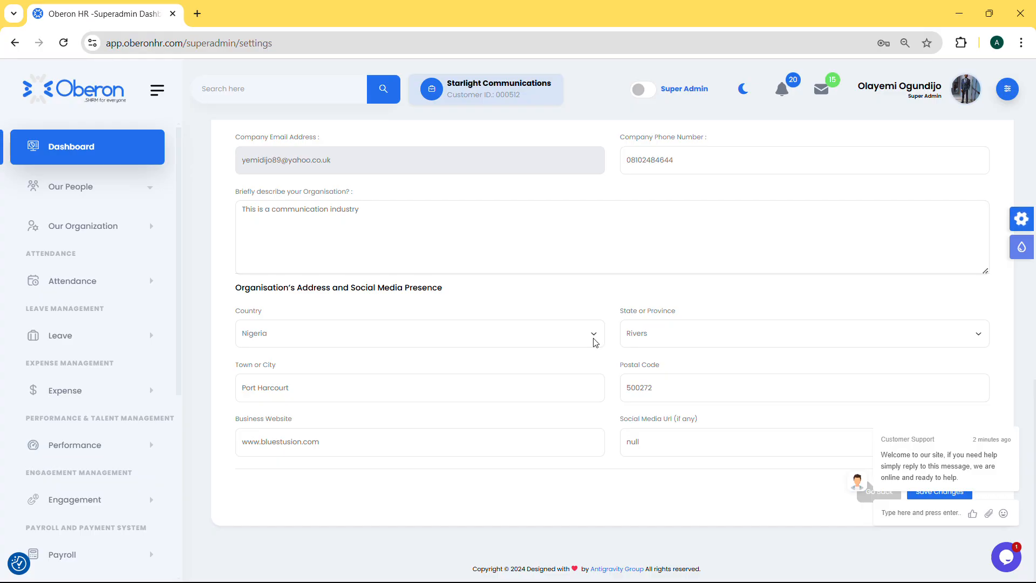
scroll(572, 280, up, 10)
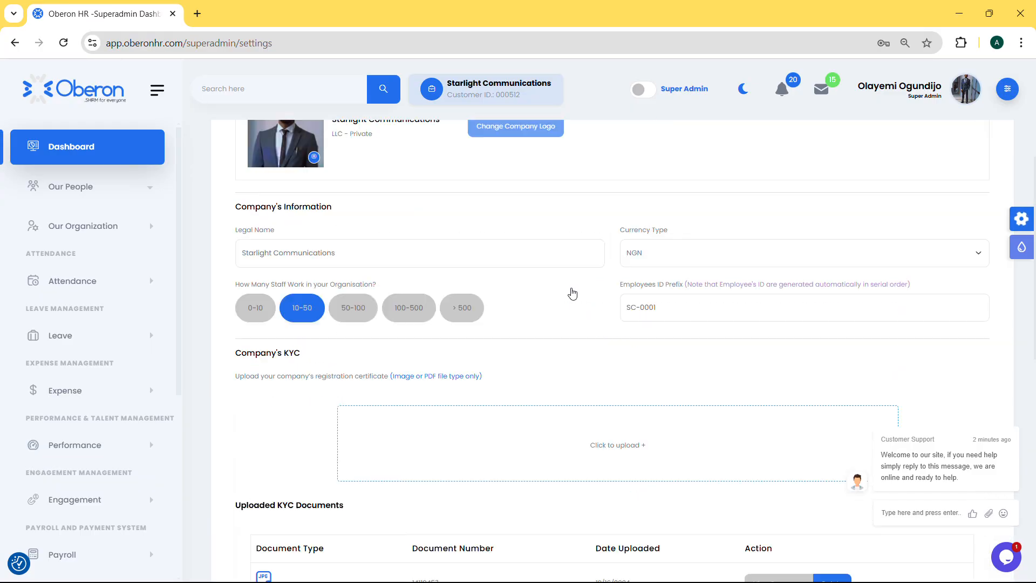
click(372, 198)
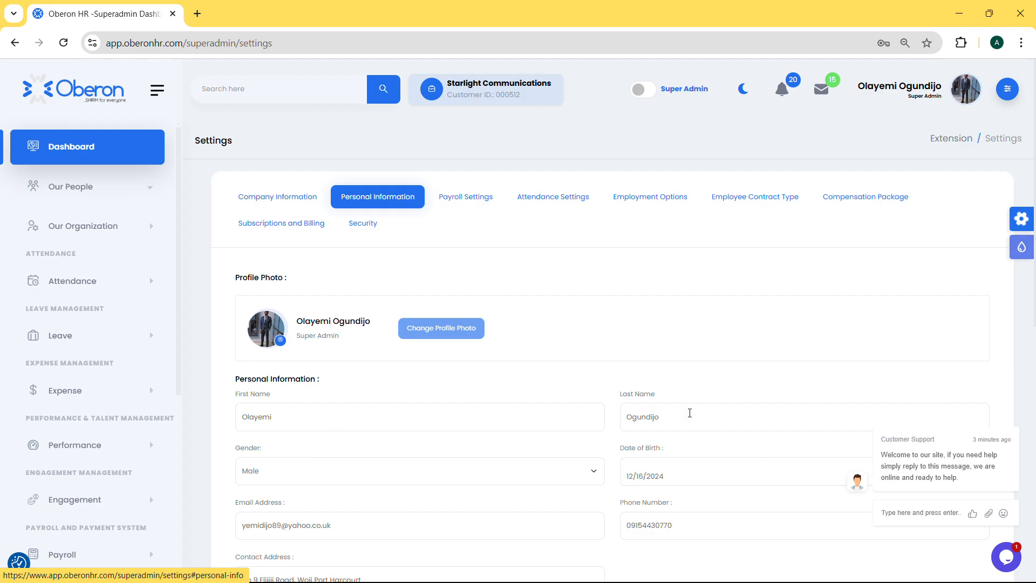
scroll(646, 424, down, 1)
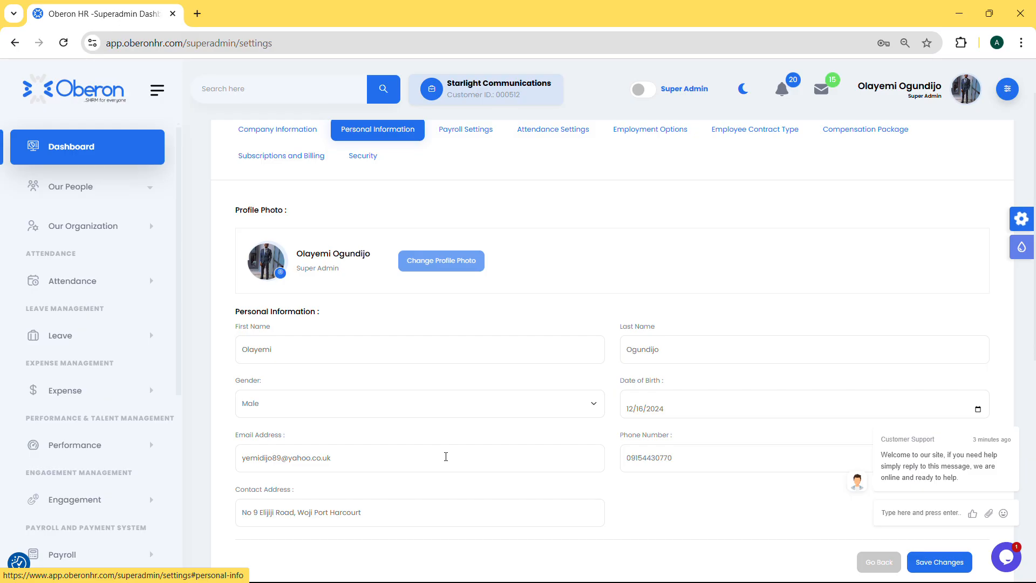
scroll(409, 409, down, 3)
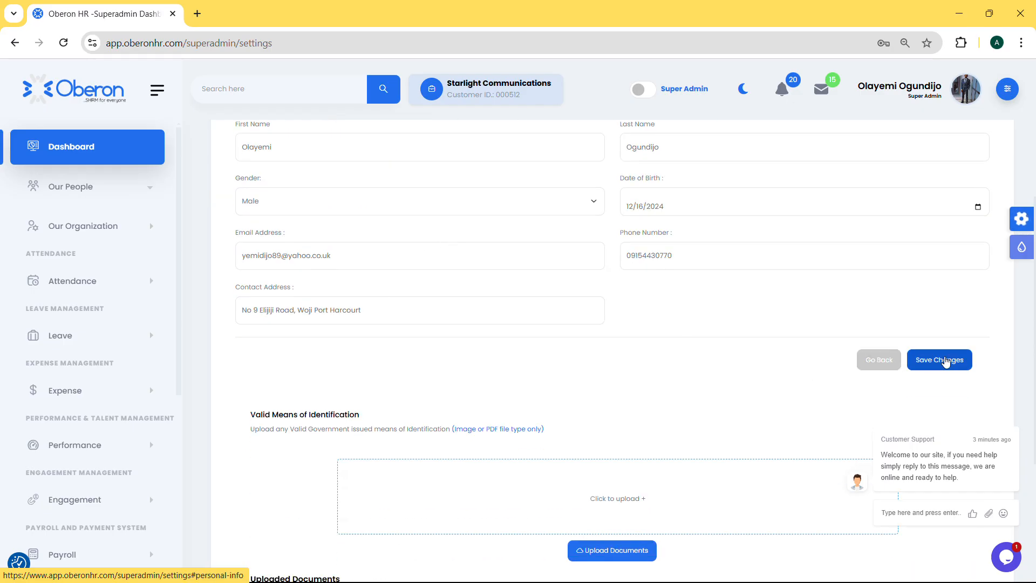
scroll(587, 372, down, 3)
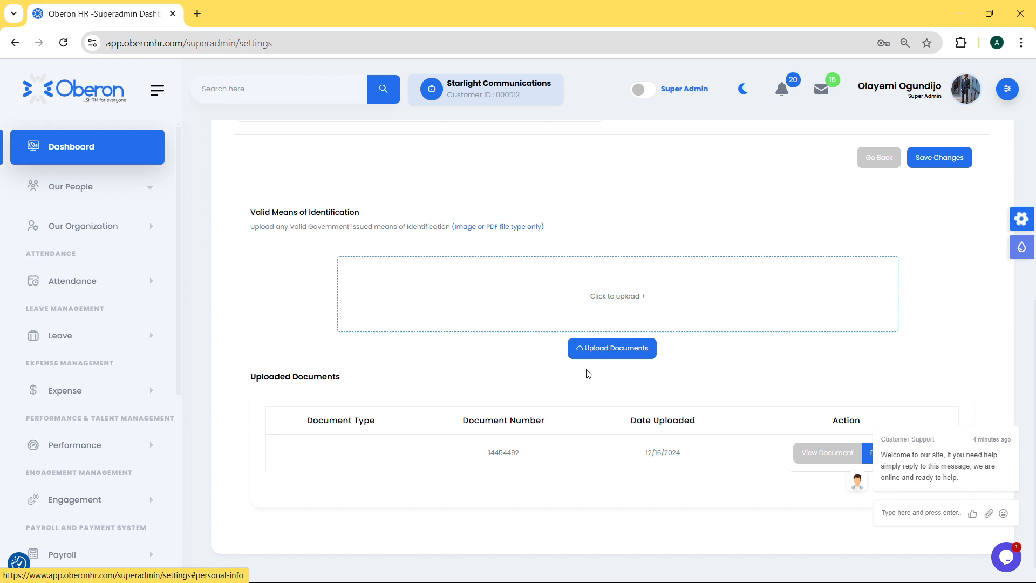
scroll(614, 308, up, 8)
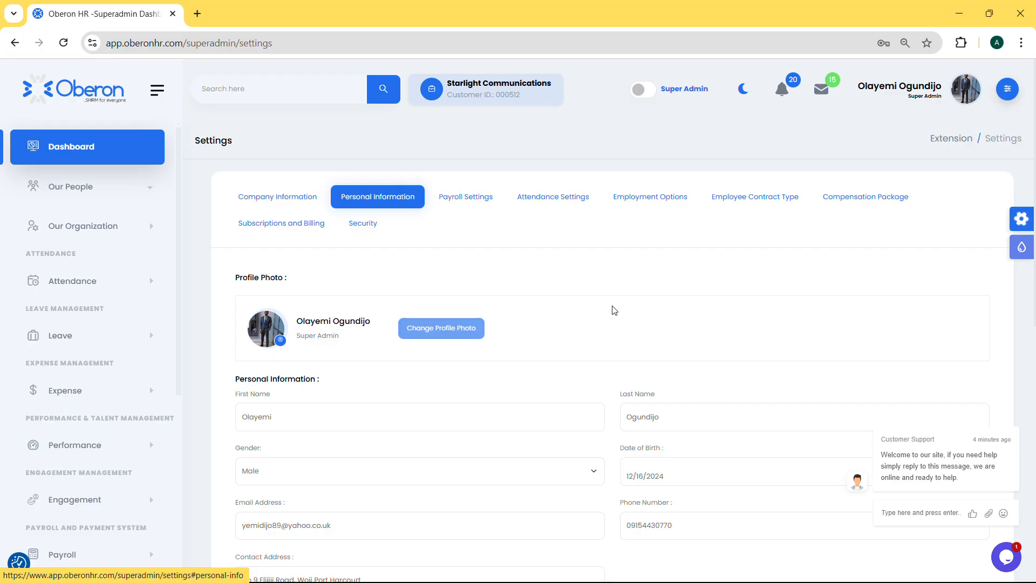
Examine the payroll settings, including the payment integrations, API key setup and payrun options, and dismiss the customer support chat message
click(466, 201)
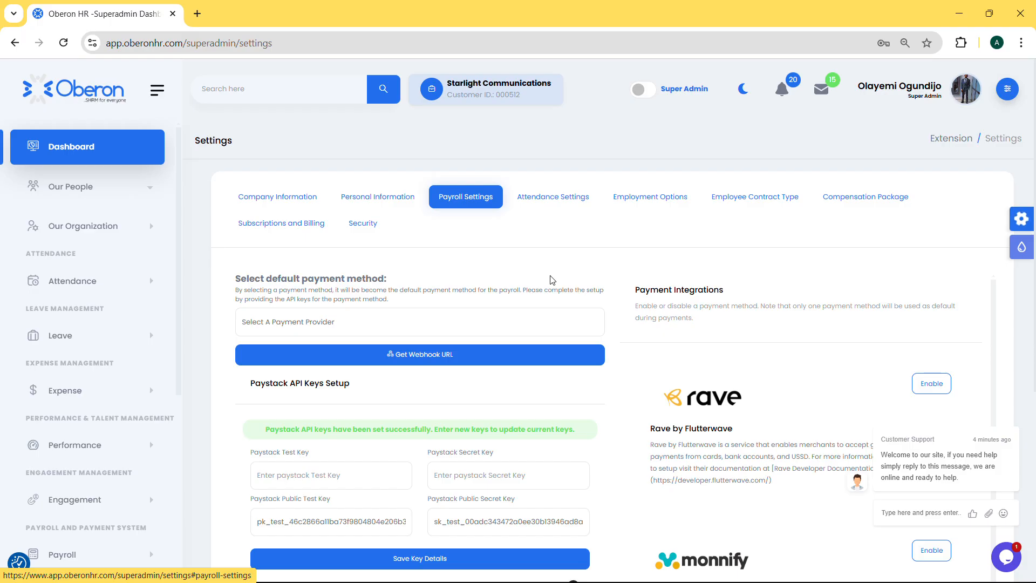
scroll(768, 353, down, 1)
scroll(767, 353, down, 3)
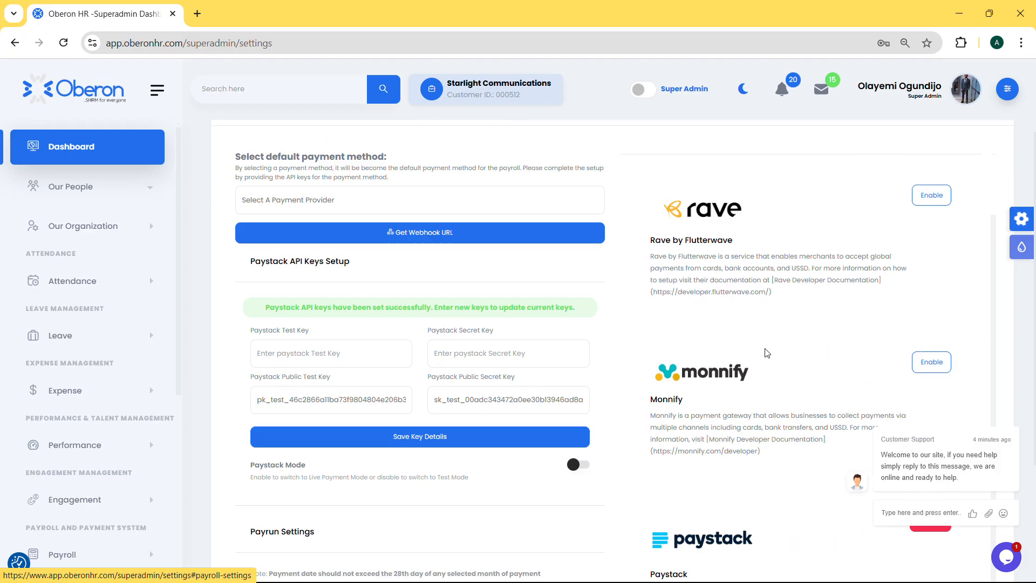
scroll(772, 367, down, 2)
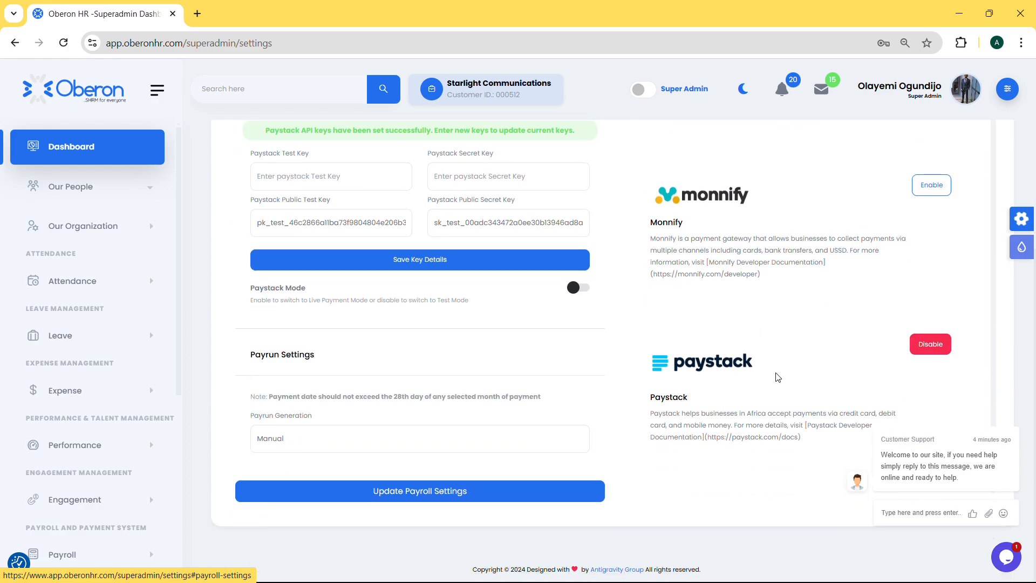
scroll(780, 386, up, 4)
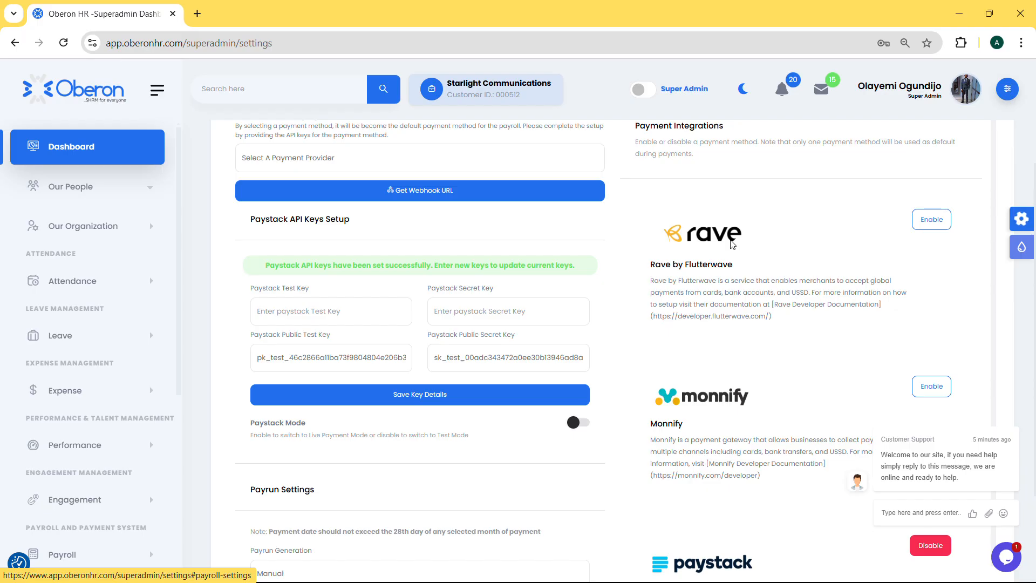
scroll(799, 264, down, 1)
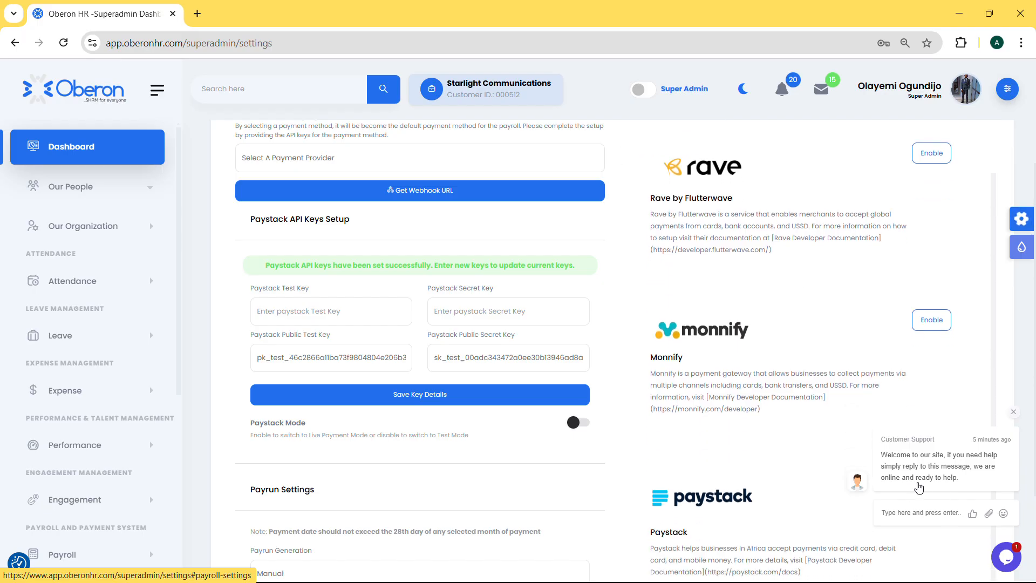
click(1014, 412)
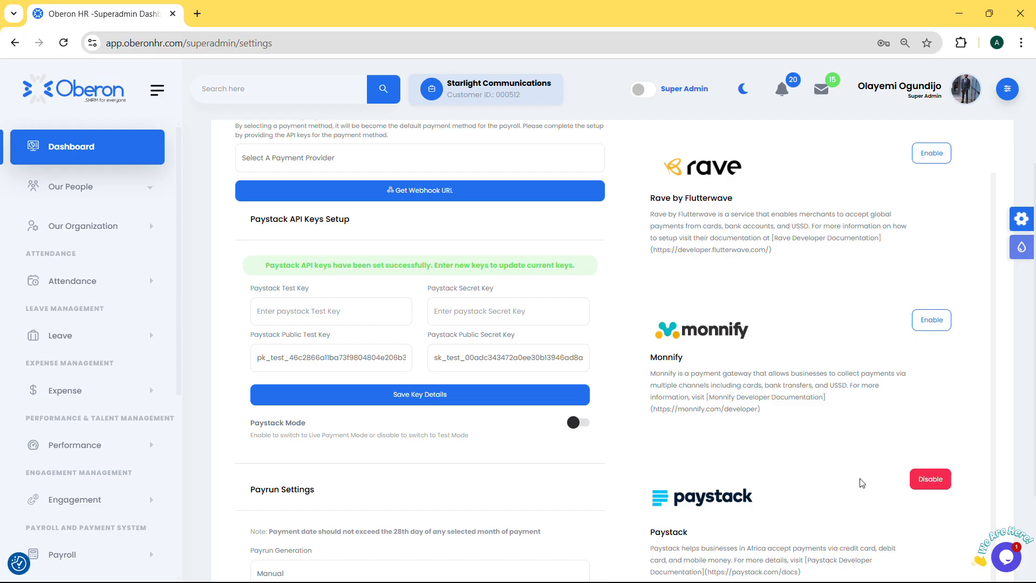
Select Paystack as the default payroll payment method and bring up its webhook URL
scroll(792, 443, up, 1)
scroll(366, 303, up, 3)
click(327, 323)
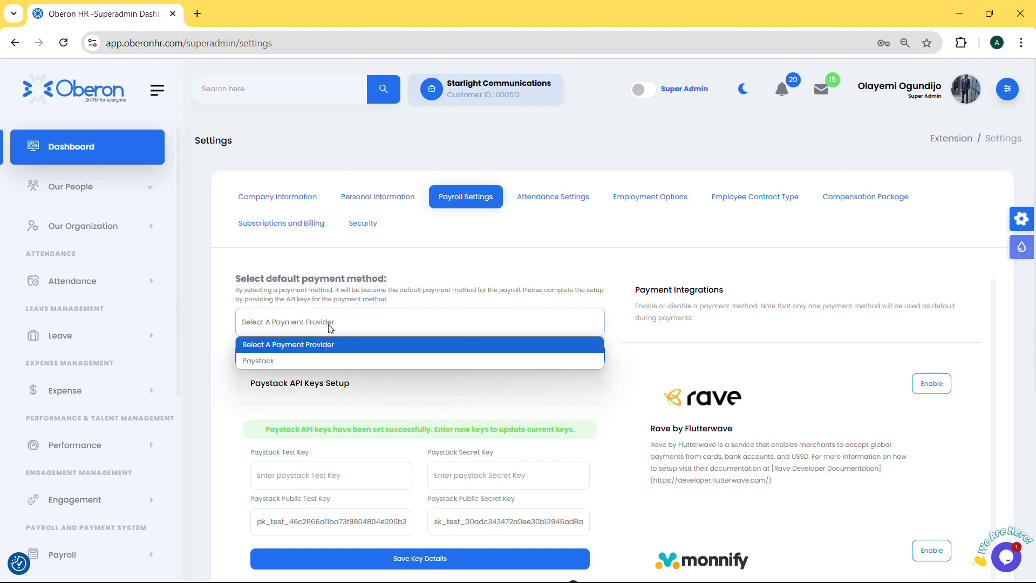
click(286, 361)
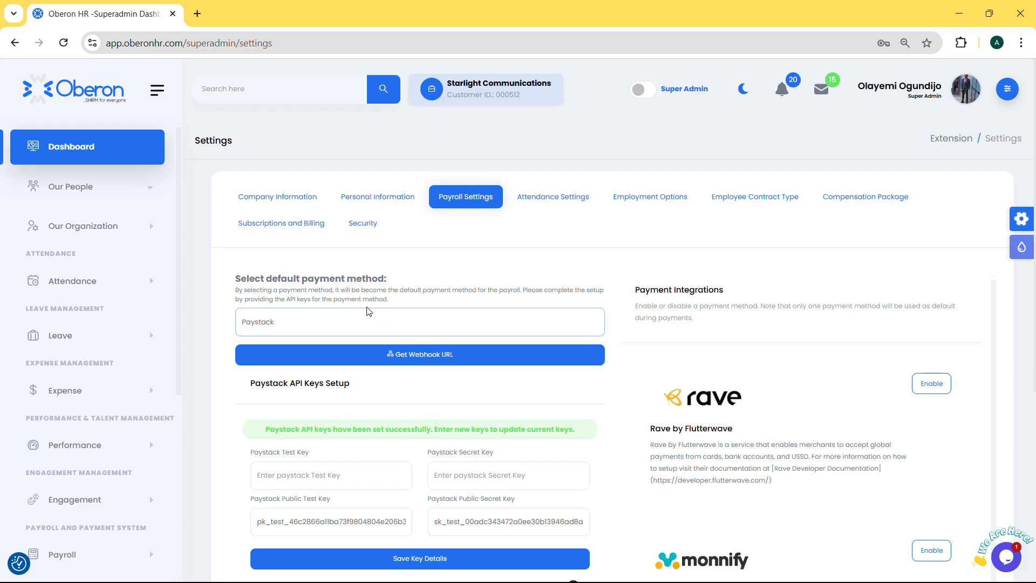
click(401, 356)
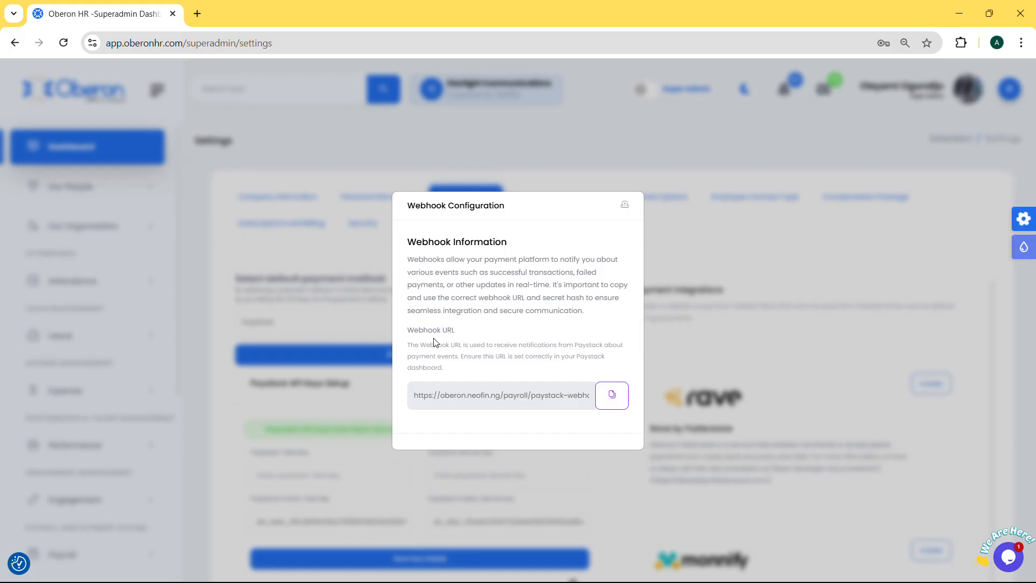
Close the webhook information, check the Paystack key fields and save the API key details
click(624, 205)
scroll(513, 411, down, 3)
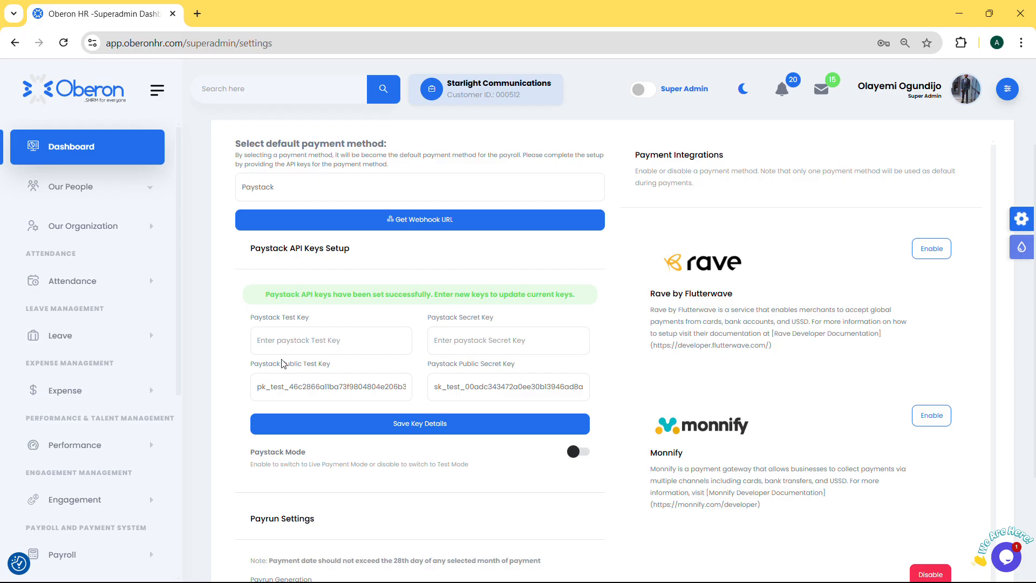
click(280, 340)
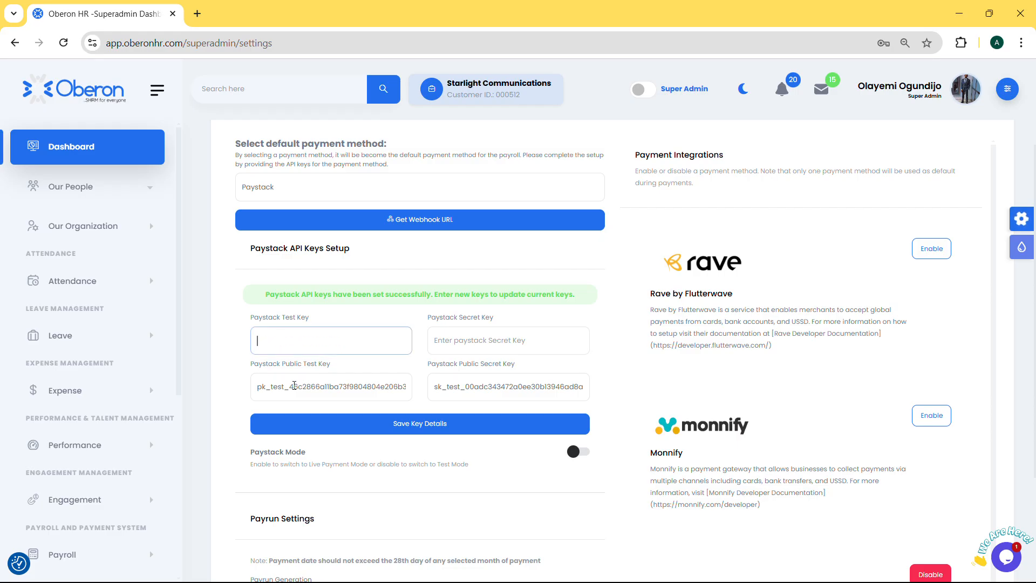
click(491, 340)
click(477, 385)
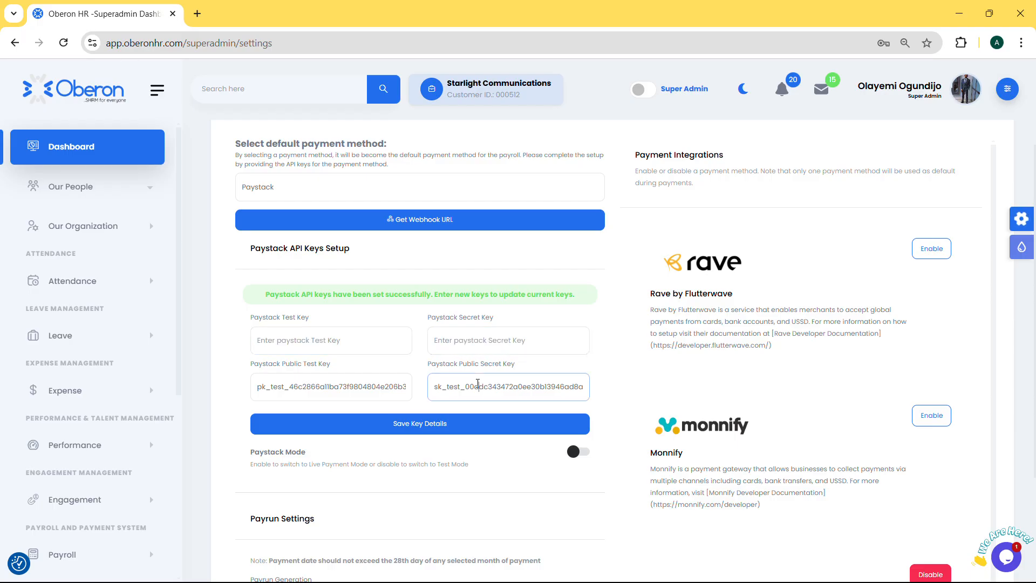
click(440, 425)
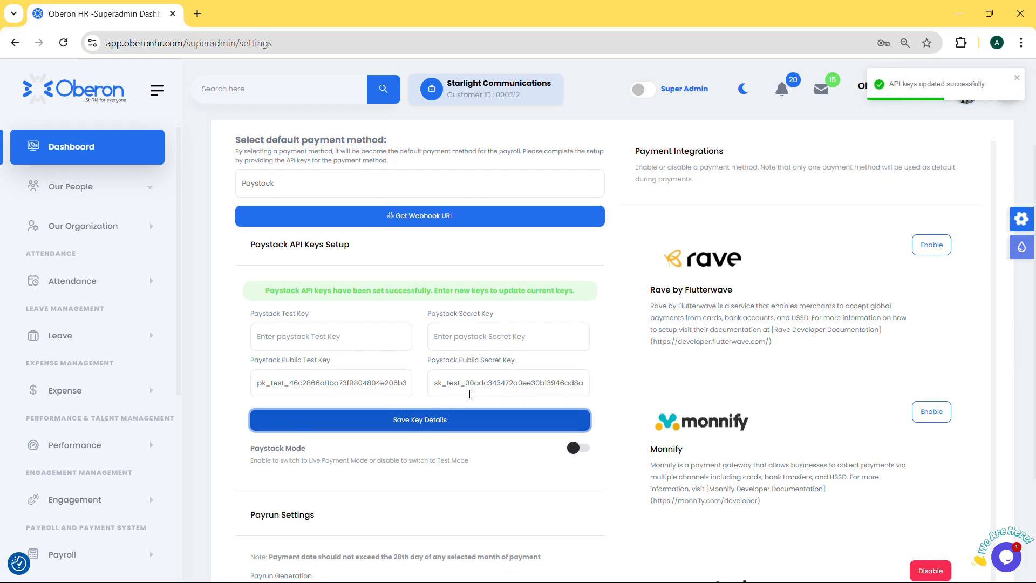
Switch Paystack Mode to live payments and return it to test mode
scroll(459, 393, down, 3)
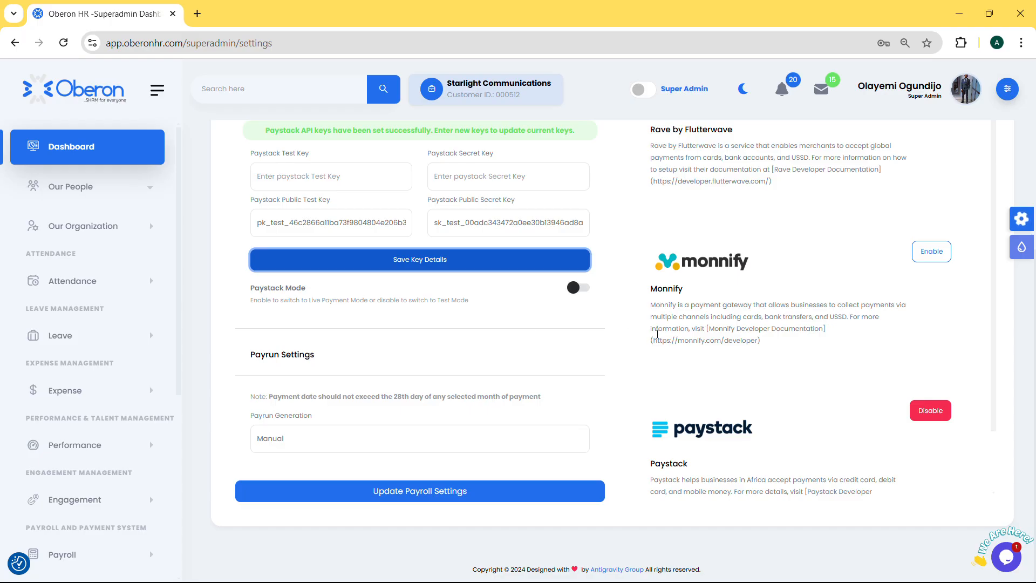
click(576, 291)
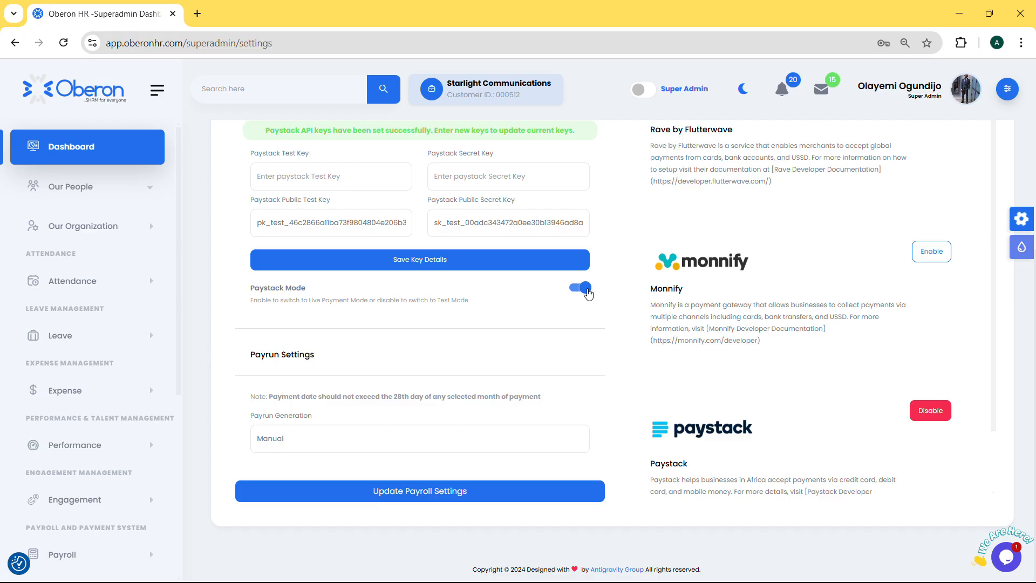
click(588, 290)
Edit the working hours in the attendance settings and change the policy from Strict to Flexible
scroll(583, 292, up, 5)
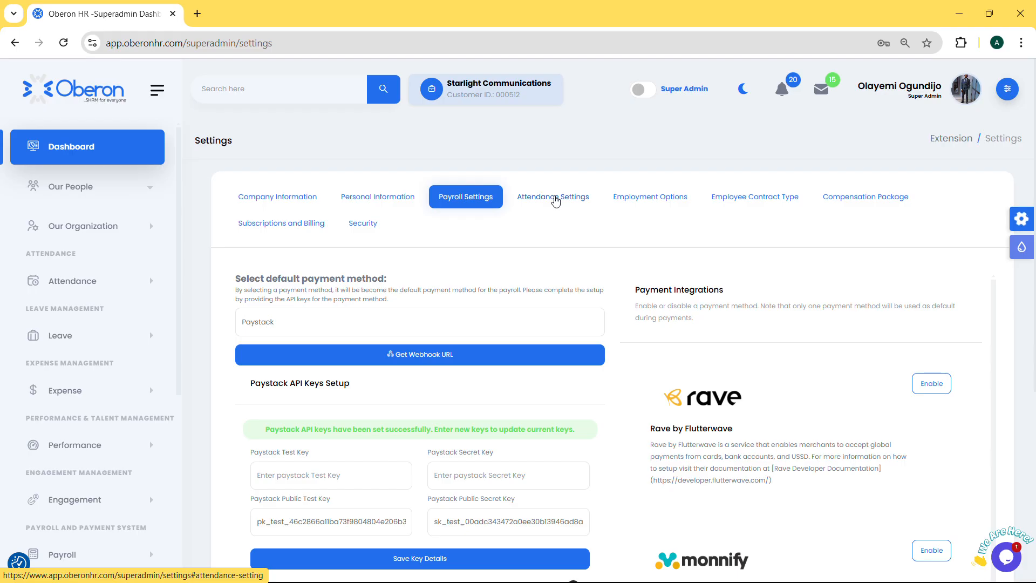
click(556, 199)
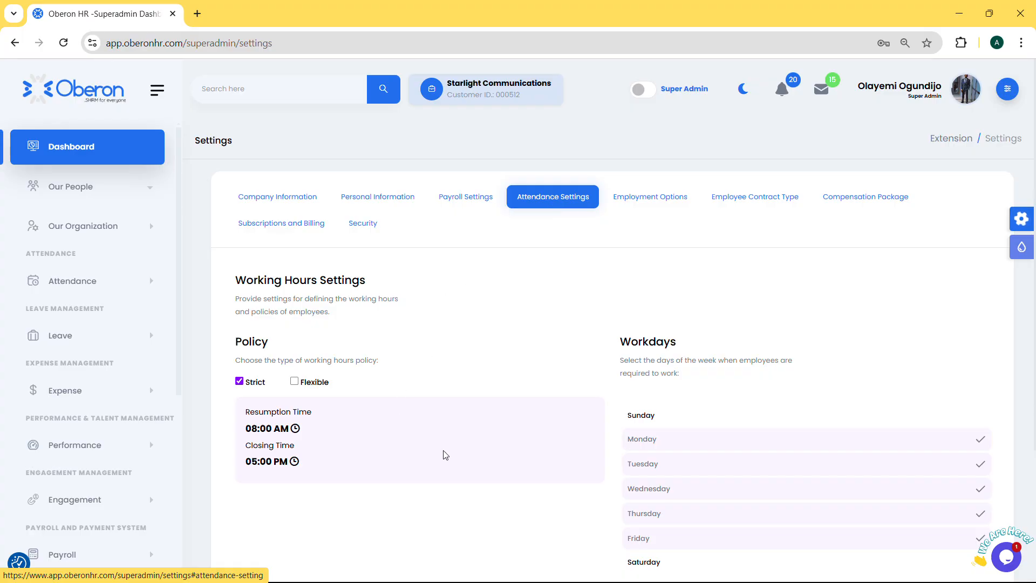
scroll(552, 422, down, 1)
scroll(551, 421, down, 3)
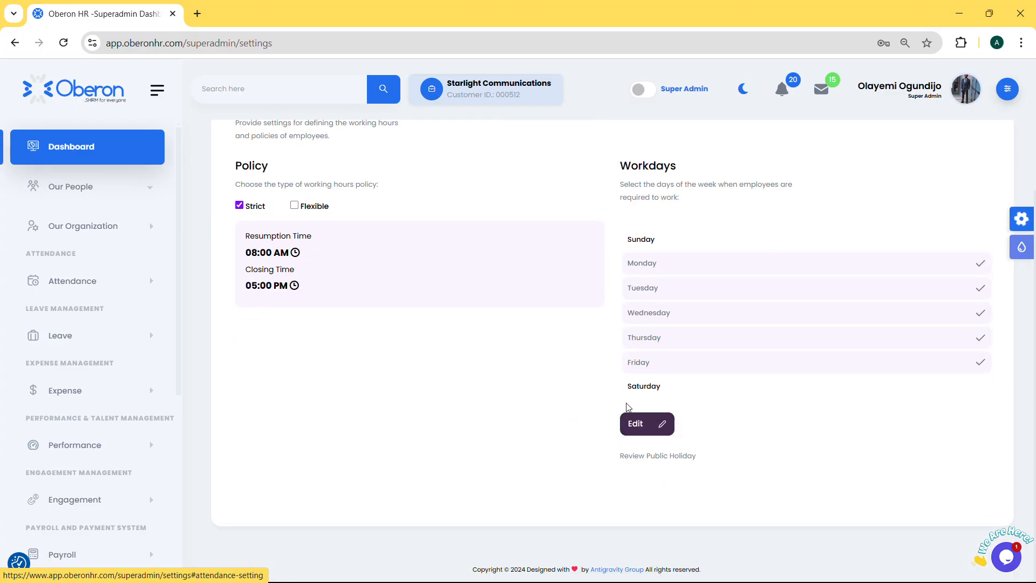
click(662, 430)
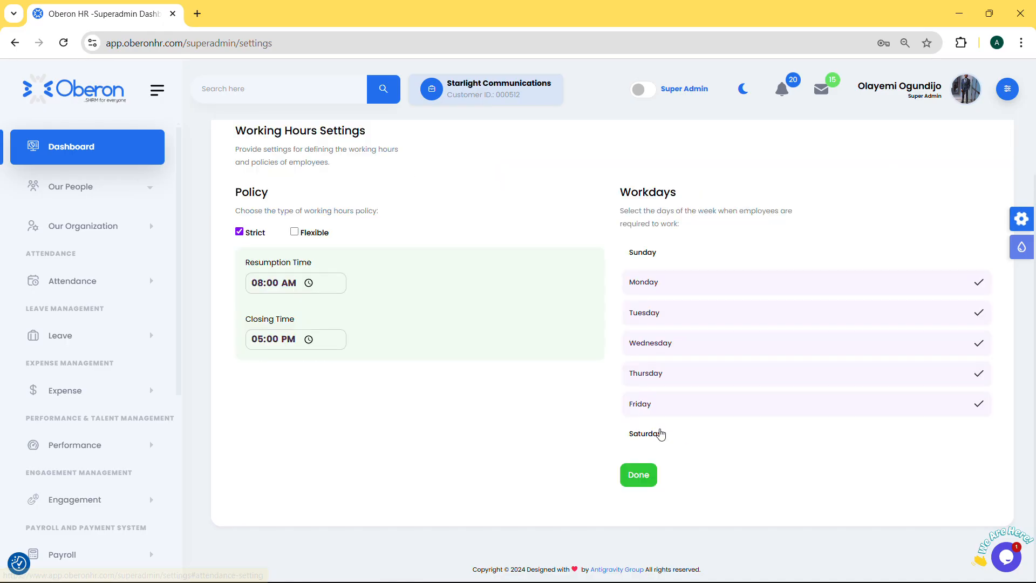
click(295, 232)
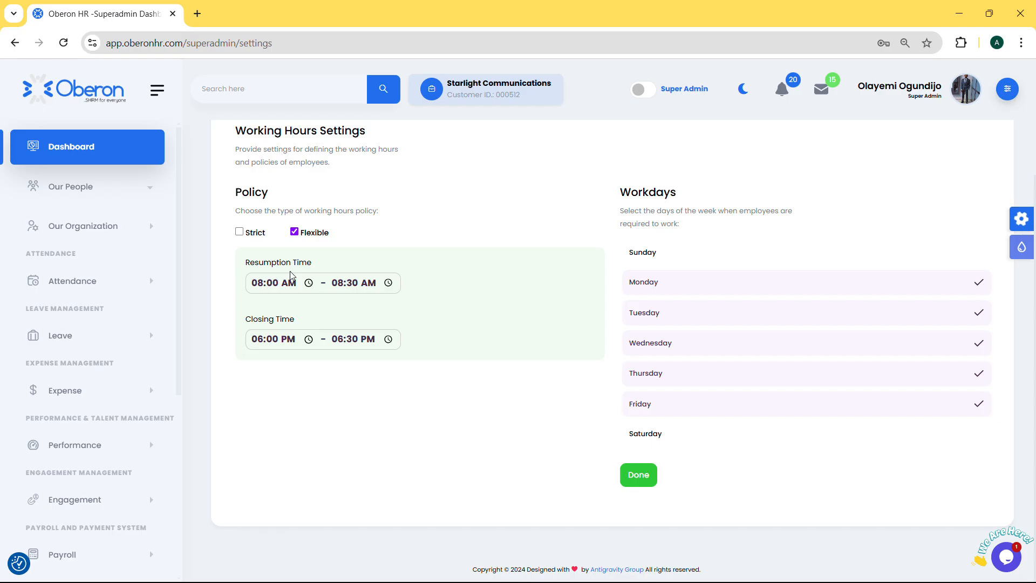
Add Sunday and Saturday to the workdays, remove Wednesday and Thursday, and save the working hours
click(683, 251)
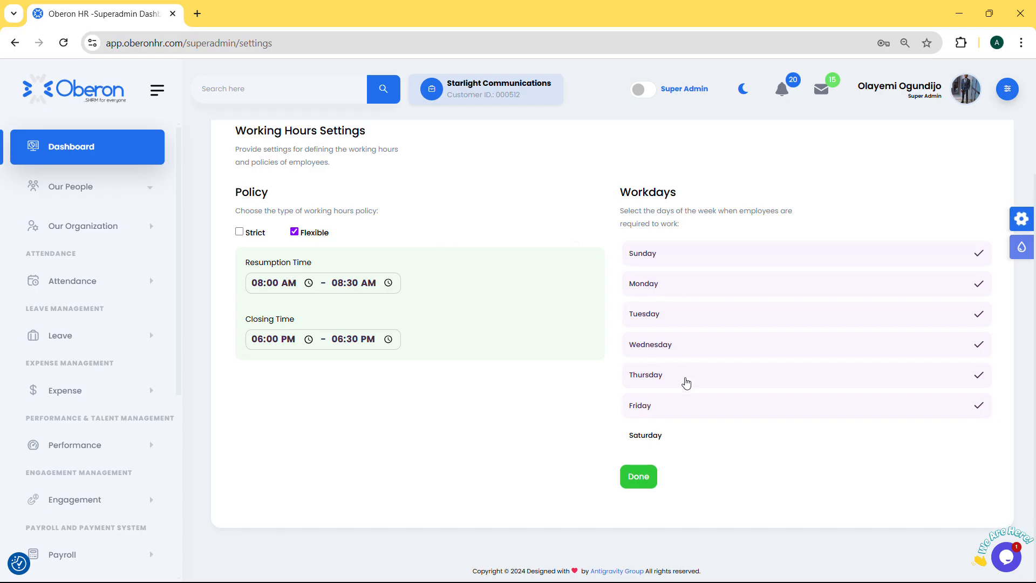
click(687, 440)
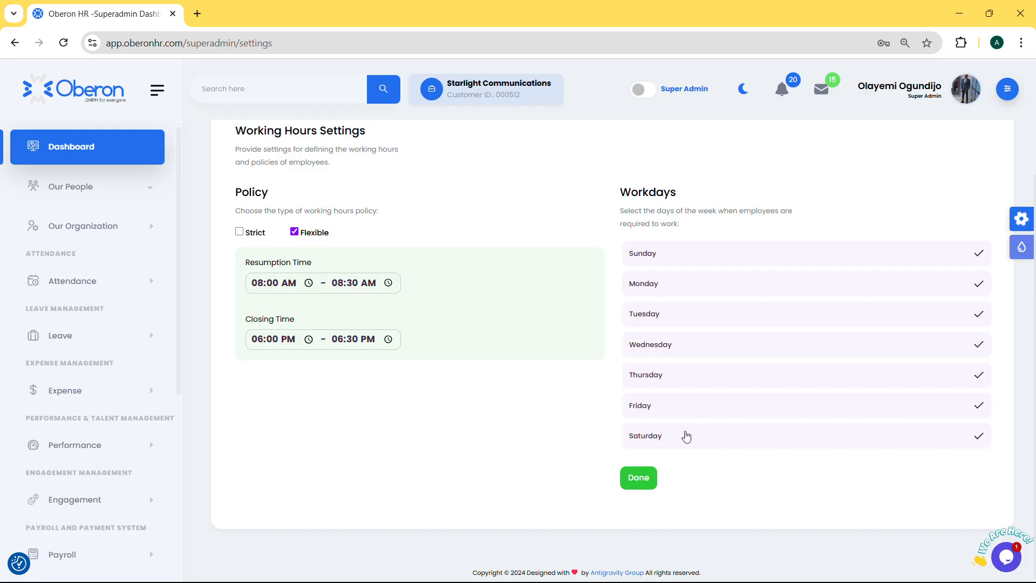
click(726, 345)
click(702, 381)
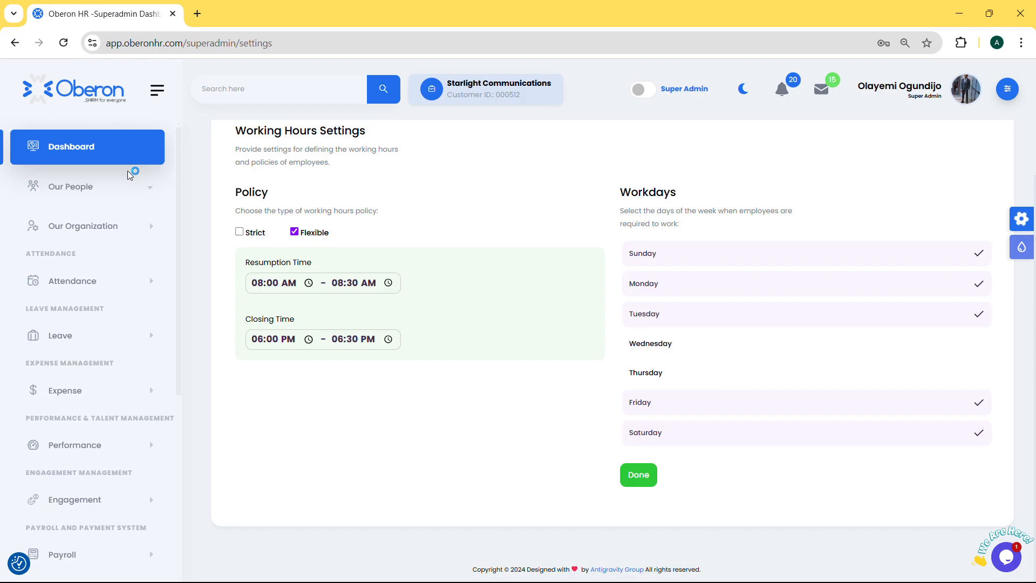
click(632, 474)
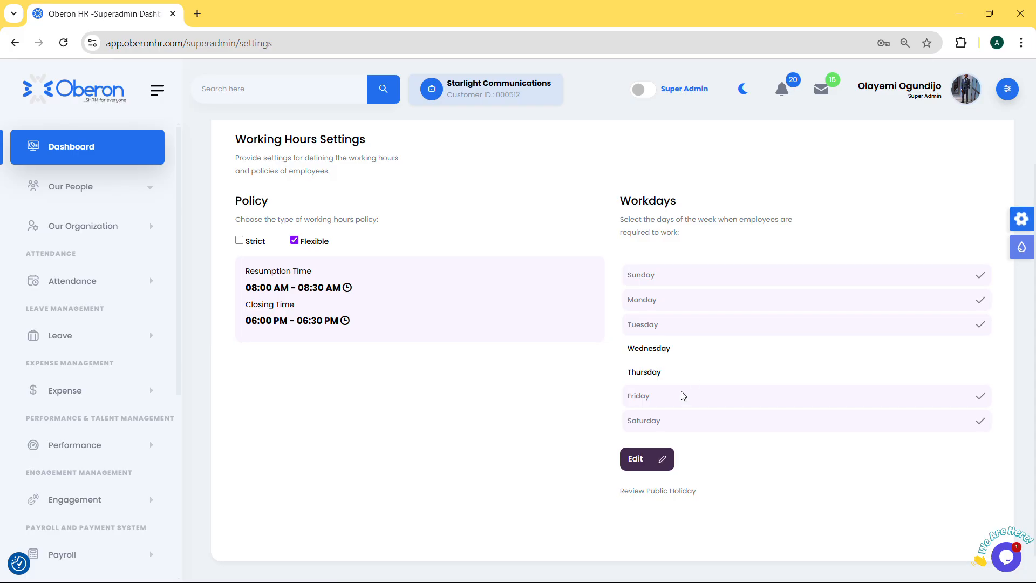
Examine the Intern contract type's remuneration, tax, contribution and allowance options in the employee contract types
scroll(674, 354, up, 3)
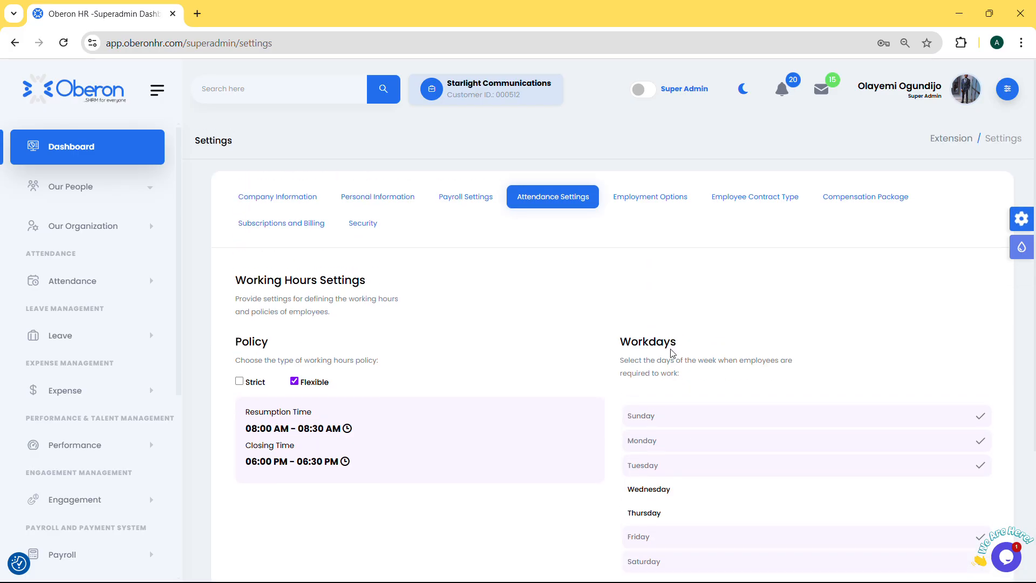
click(778, 198)
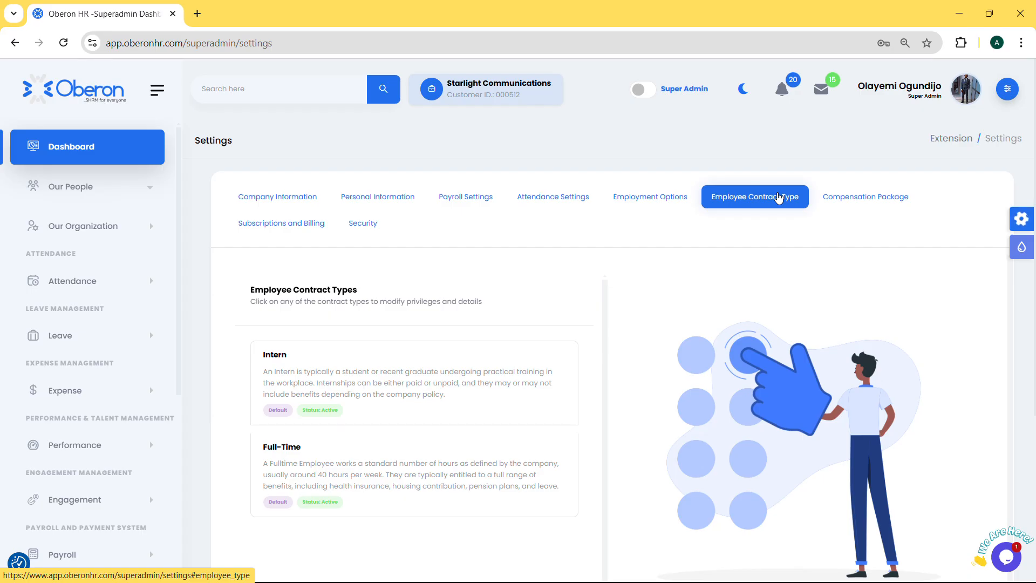
click(448, 365)
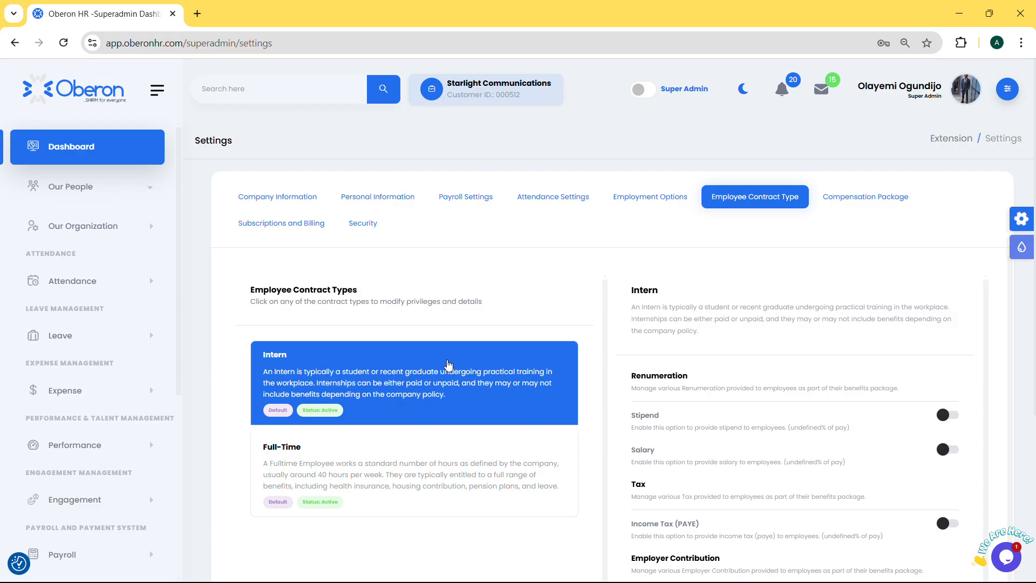
scroll(729, 364, down, 5)
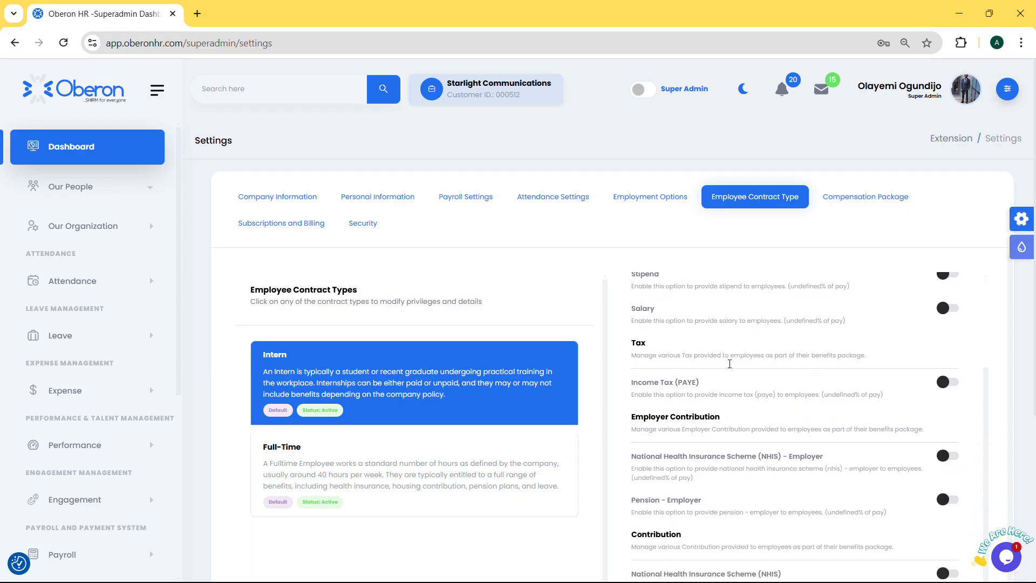
scroll(748, 374, down, 1)
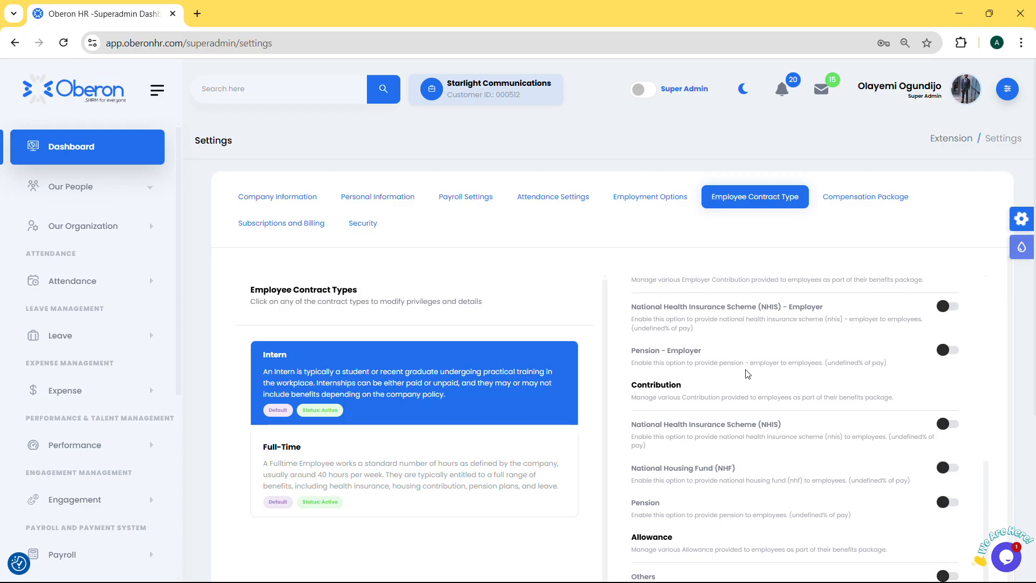
scroll(751, 372, down, 5)
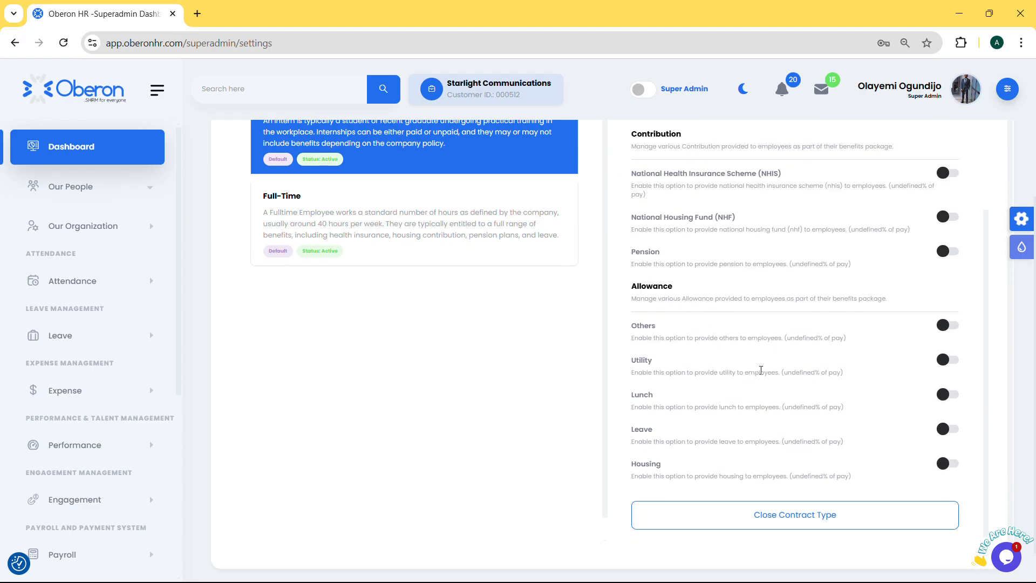
scroll(761, 370, up, 5)
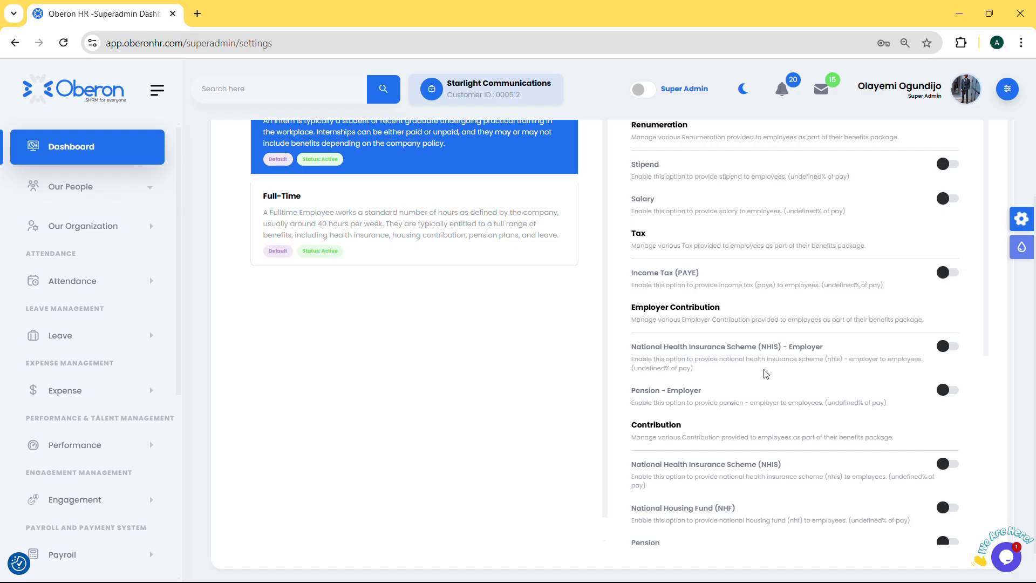
Add a contract type titled "Part Time" with the description "This is for part time contractors", and dismiss the browser's password prompt
scroll(537, 432, down, 2)
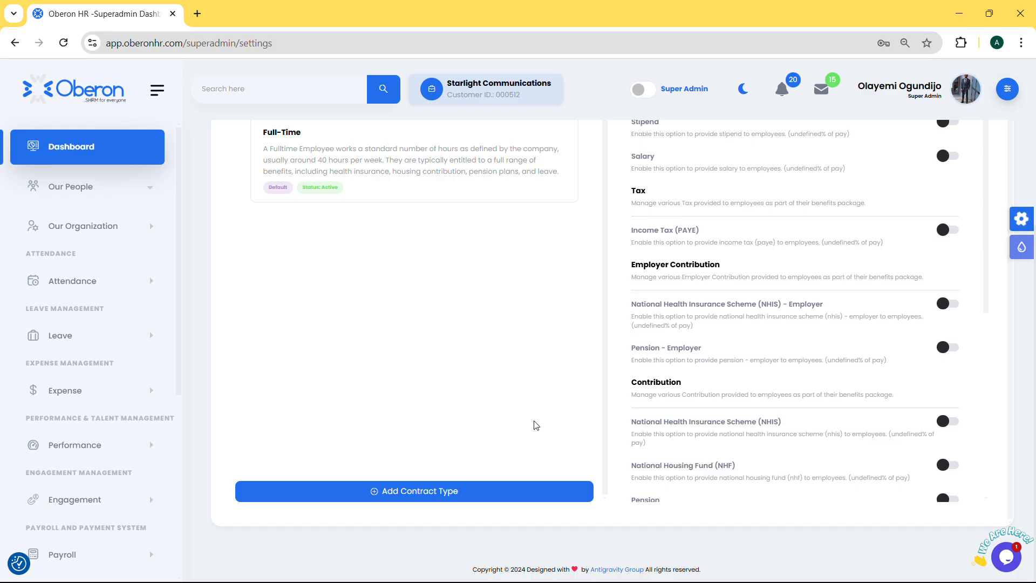
click(449, 493)
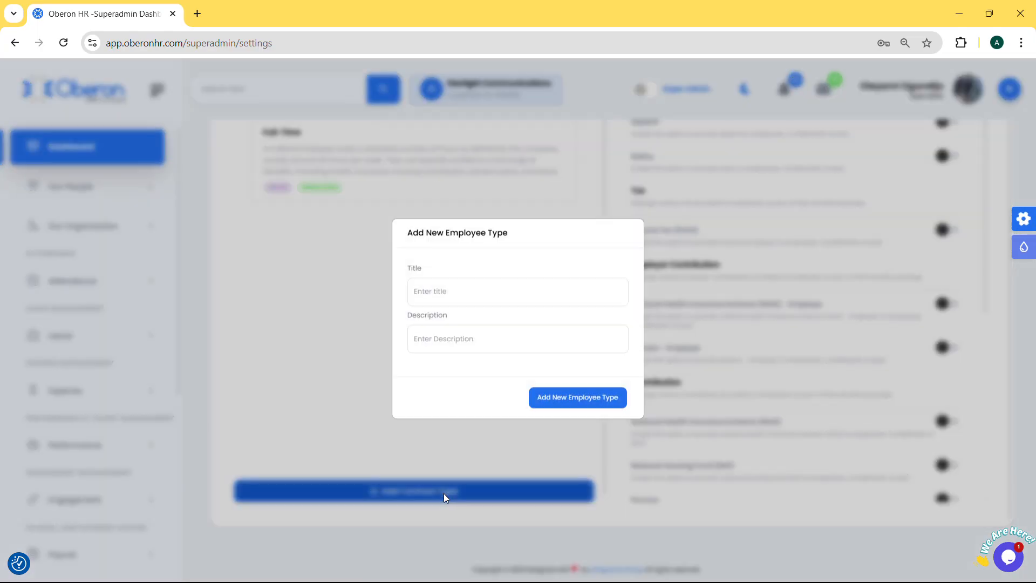
click(480, 294)
text(Pa)
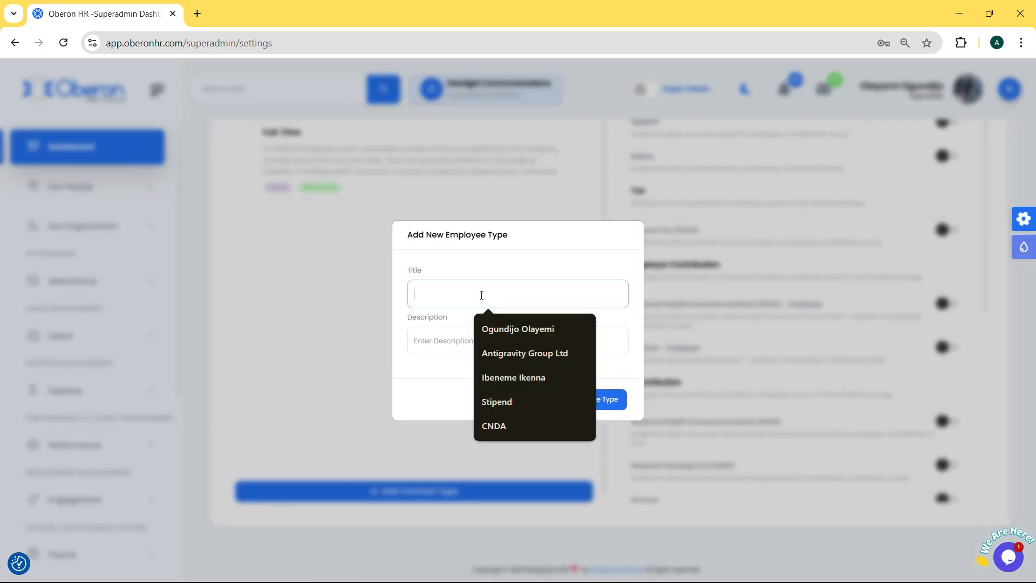
text(rt Time)
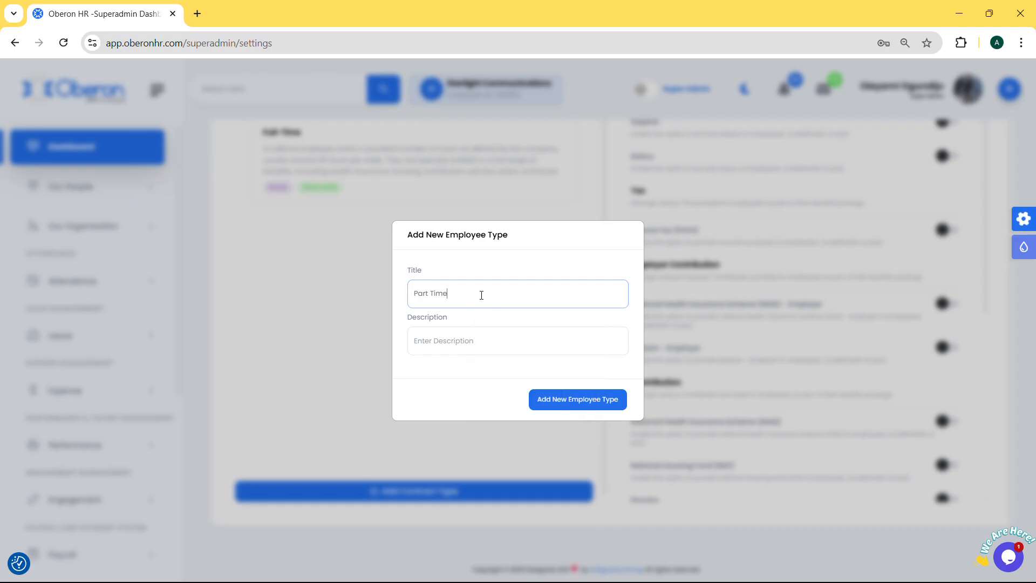
key(Tab)
text(This is for po)
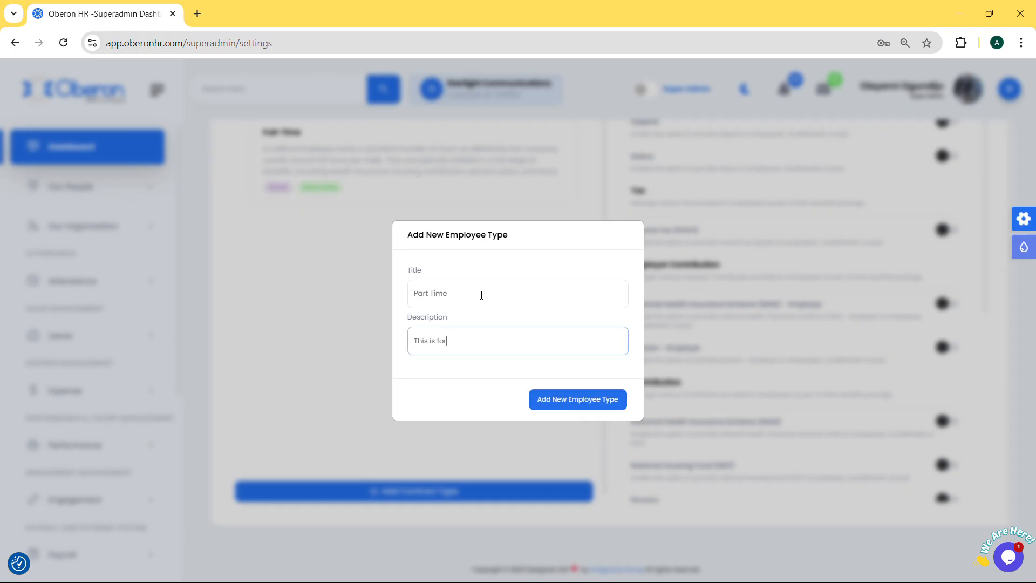
text(rt time contractors)
click(576, 398)
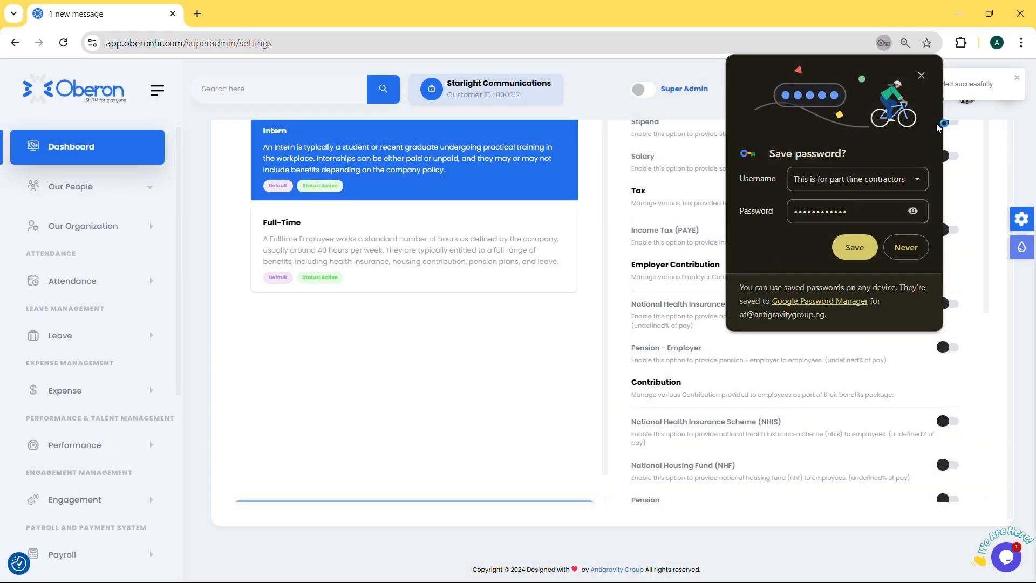
click(921, 75)
Examine the Part Time contract type's remuneration, tax and contribution options
scroll(475, 388, up, 5)
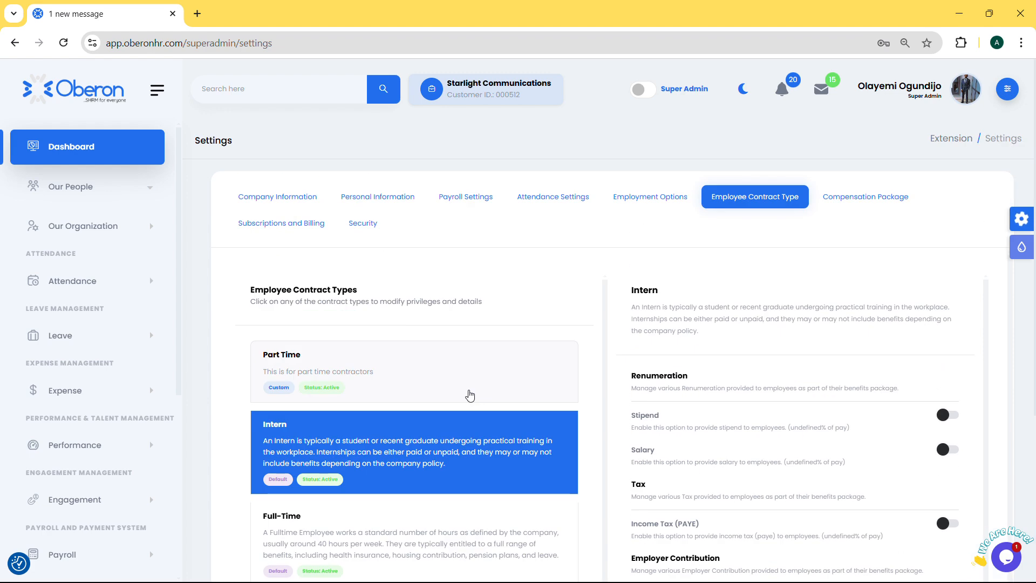
click(436, 378)
scroll(440, 378, down, 1)
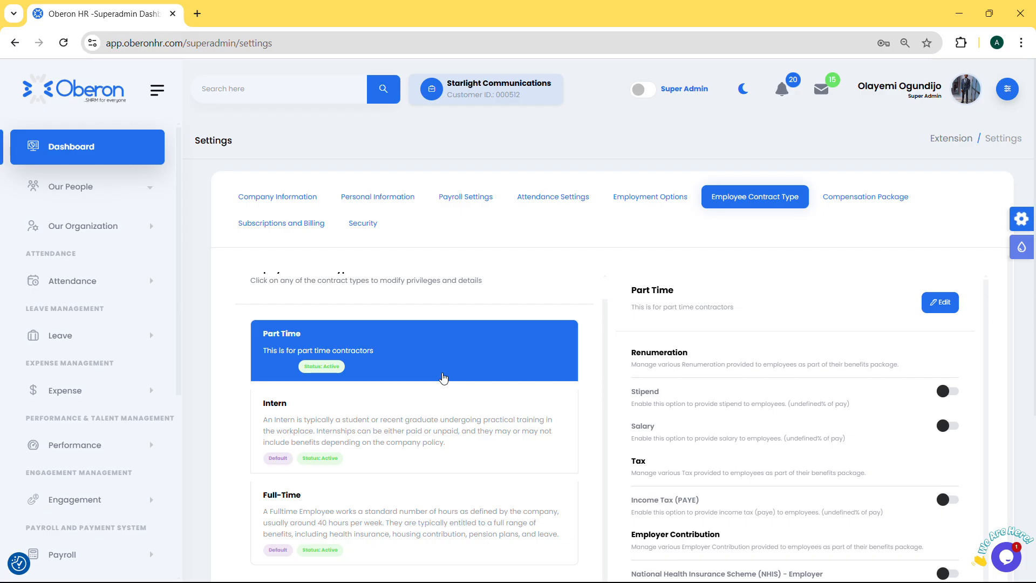
scroll(906, 372, down, 3)
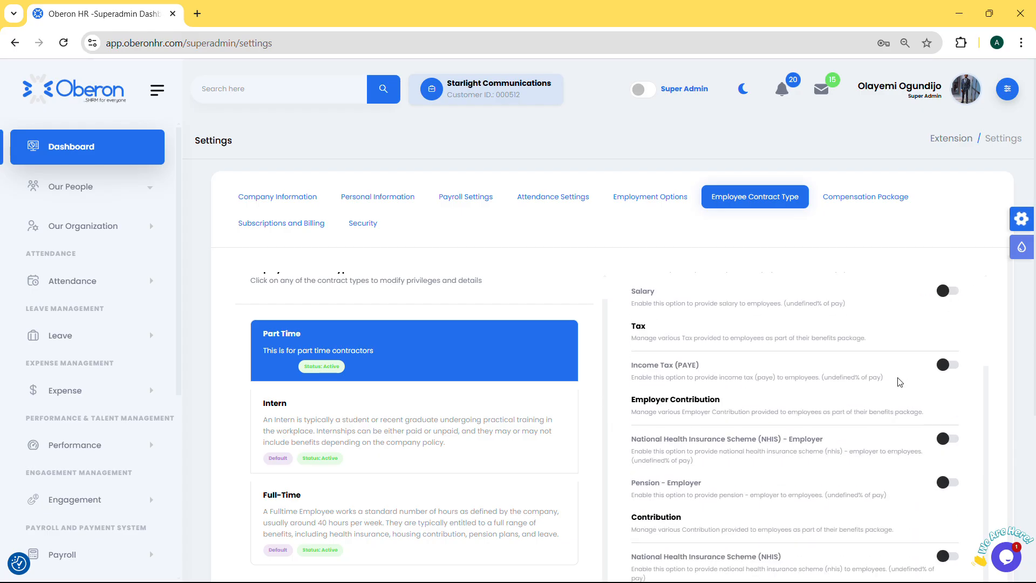
scroll(901, 381, down, 1)
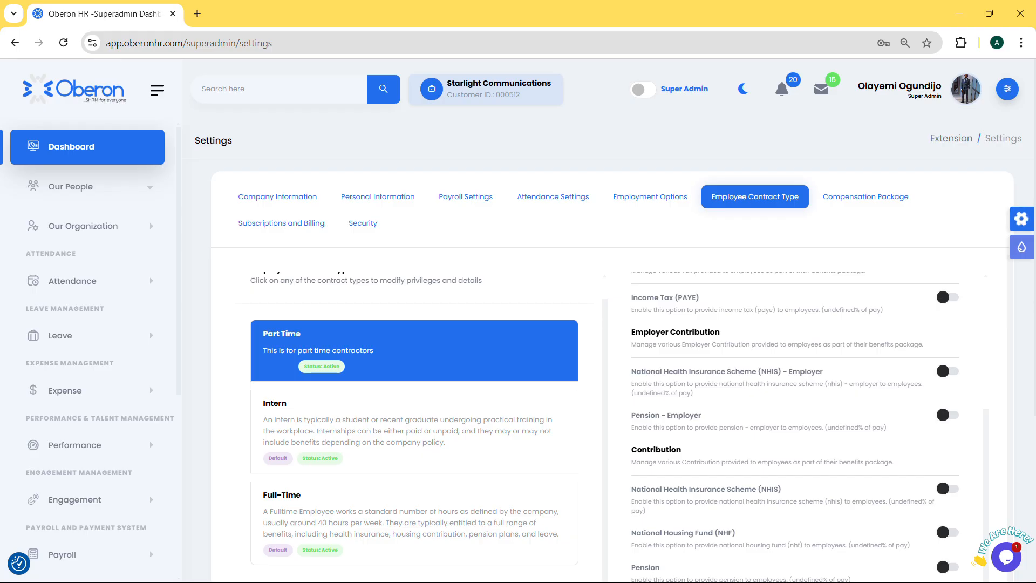
View the compensation packages and examine the subscription plan, wallet and billing information
click(853, 206)
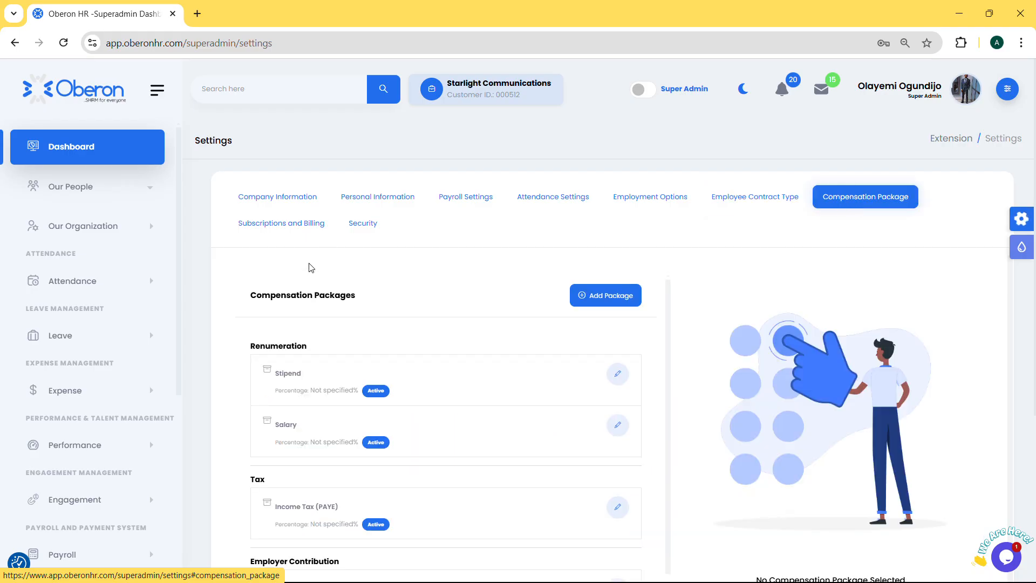
click(305, 231)
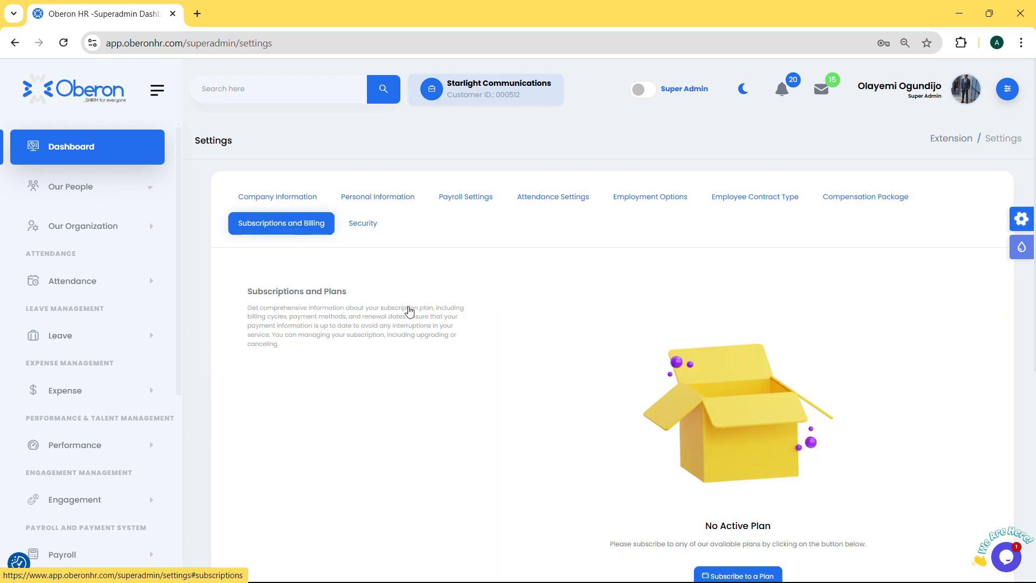
scroll(410, 310, down, 5)
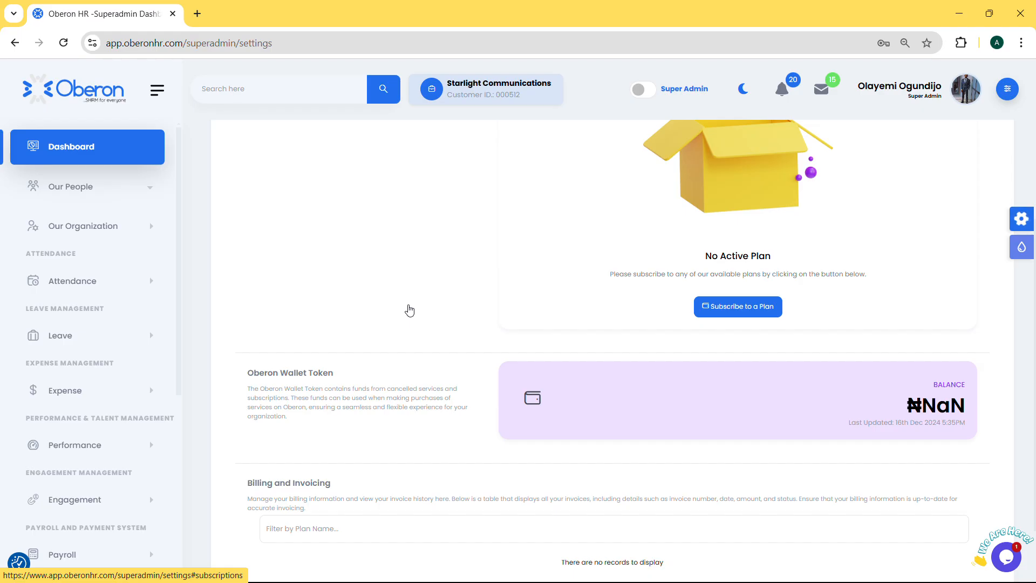
Open the security settings and examine the available inactivity timeout durations without changing the selection
scroll(469, 309, up, 5)
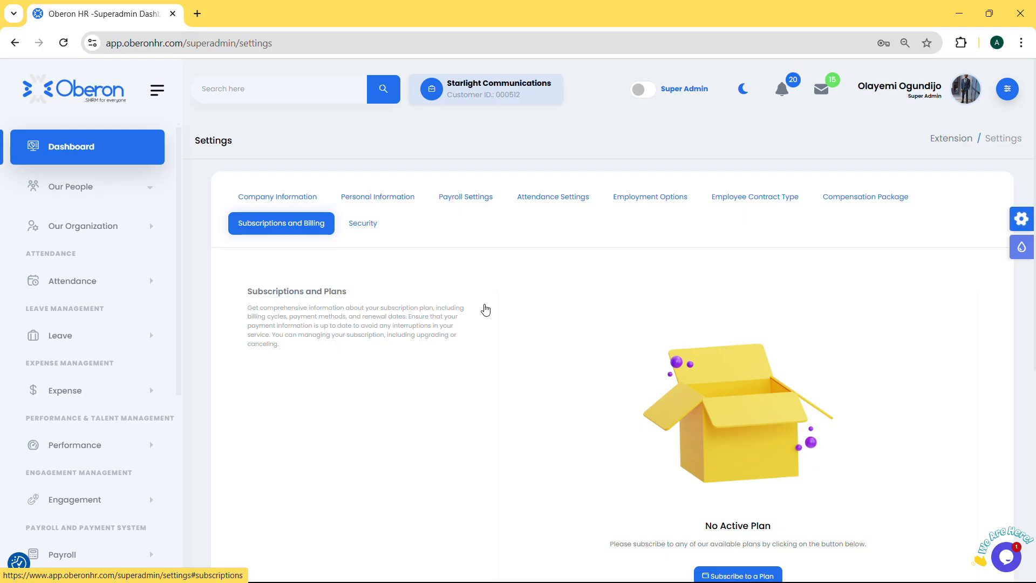
click(372, 225)
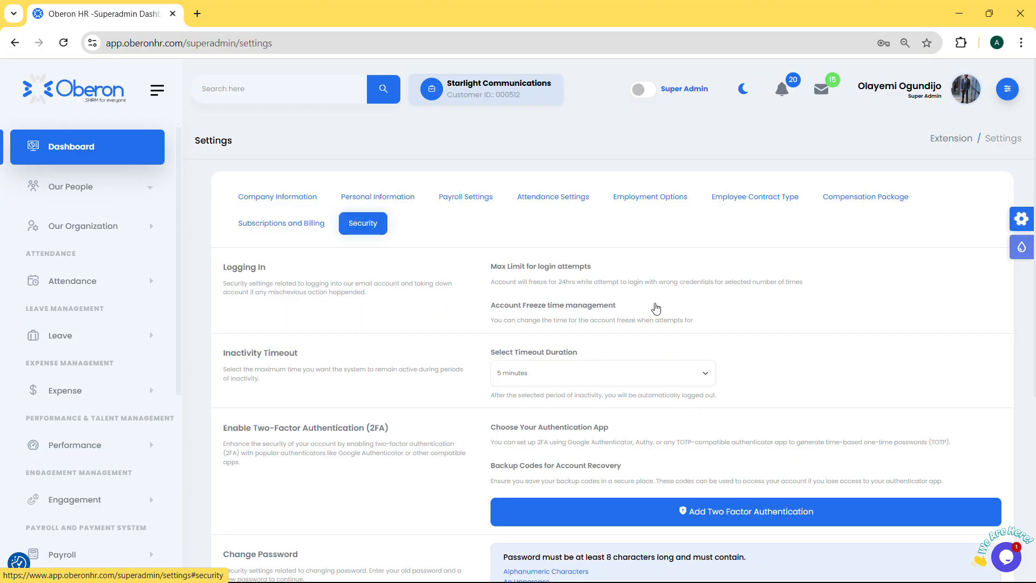
scroll(701, 301, down, 1)
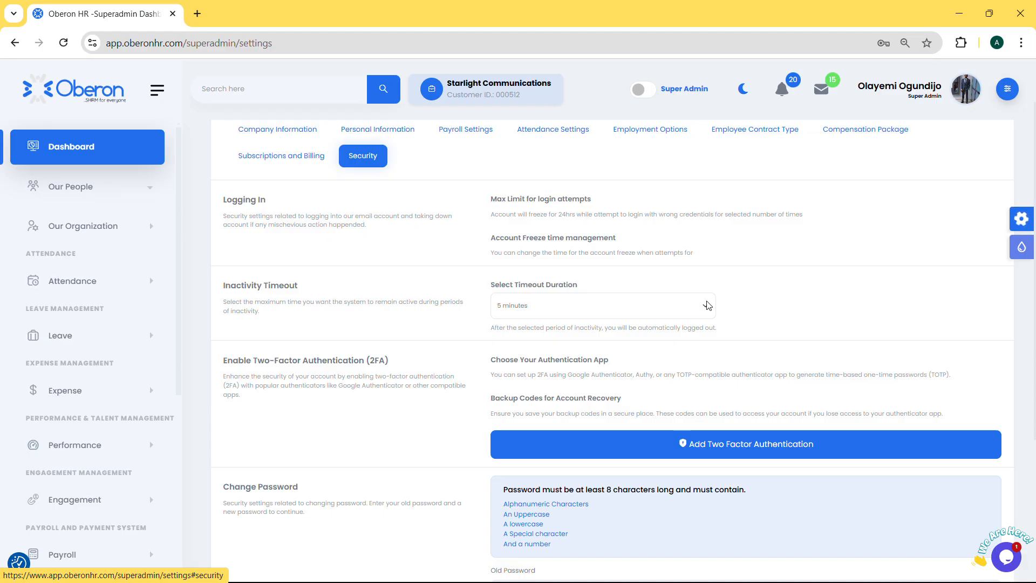
click(709, 306)
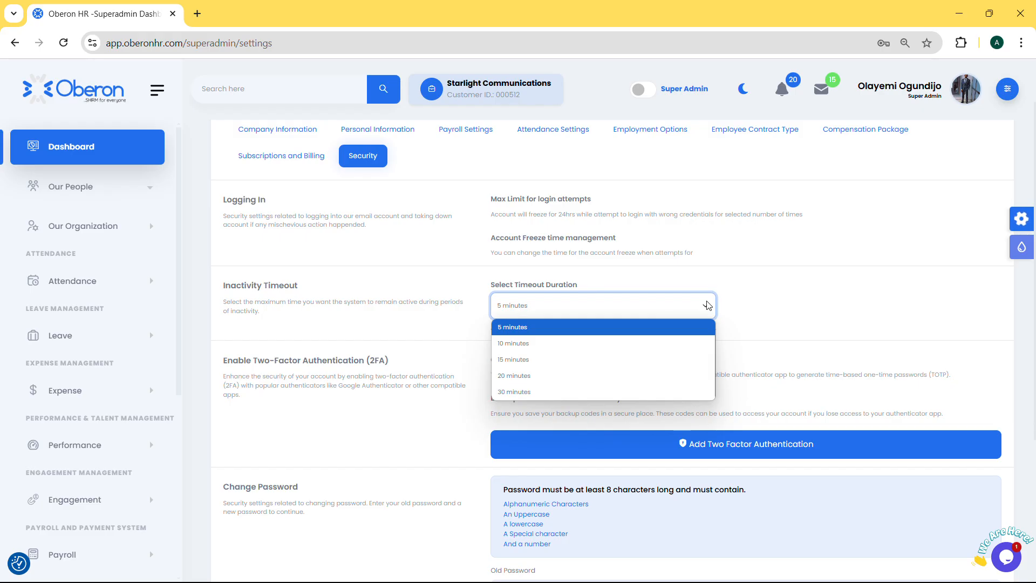
click(782, 319)
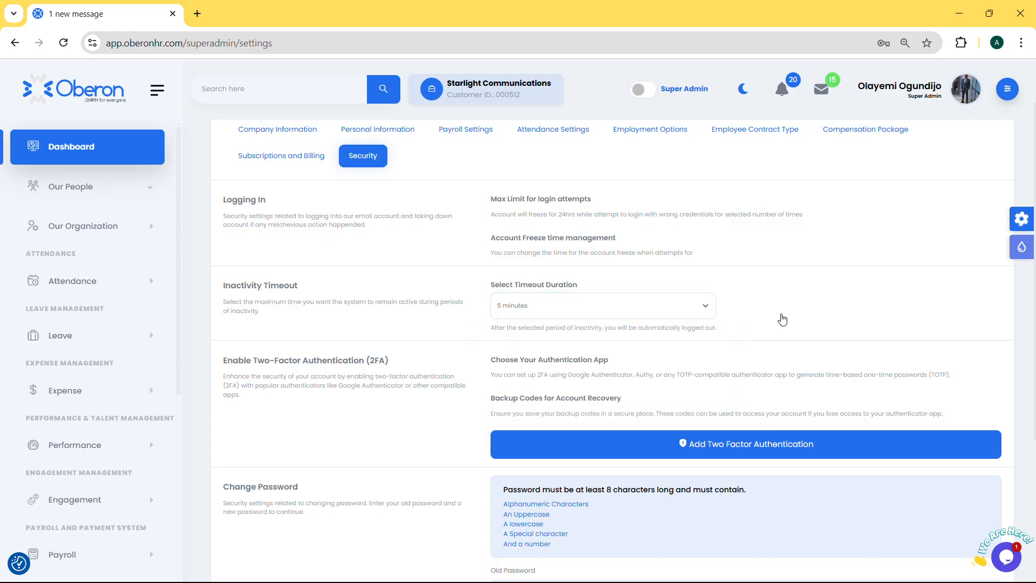
Review the two-factor authentication methods, close the selection dialog, and examine the change password section
click(729, 453)
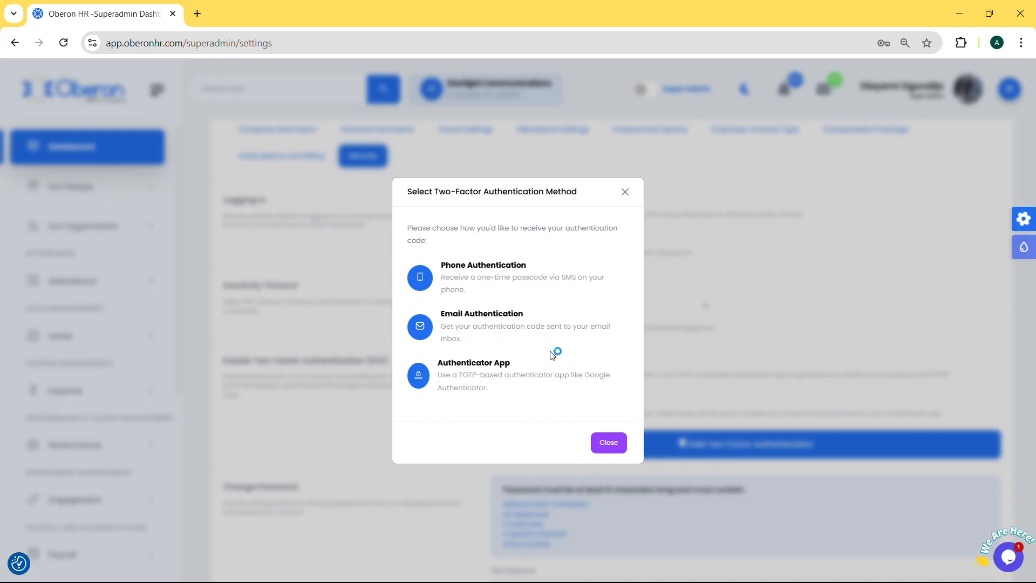
click(607, 443)
scroll(664, 427, down, 4)
scroll(677, 424, down, 1)
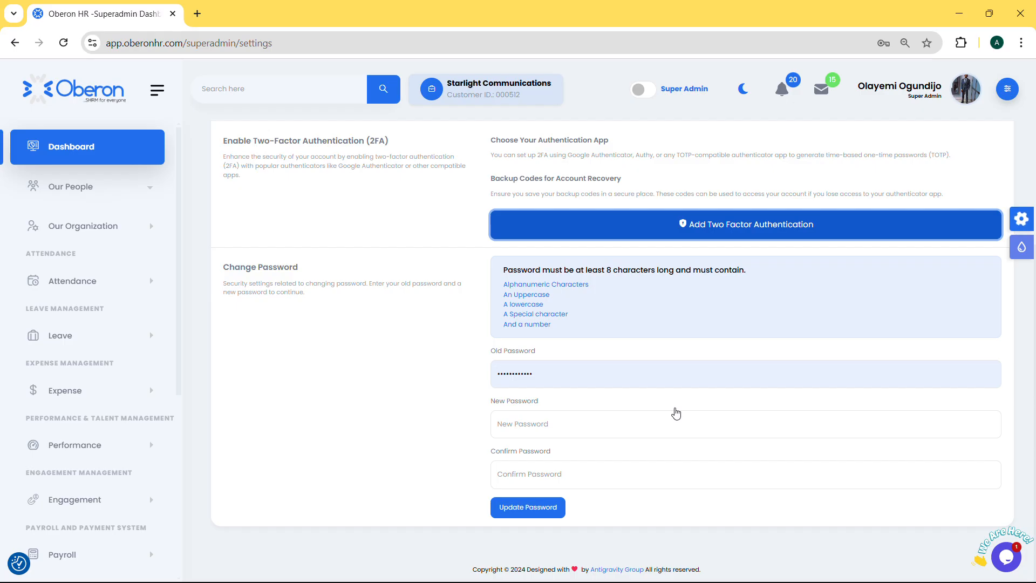
scroll(604, 263, up, 5)
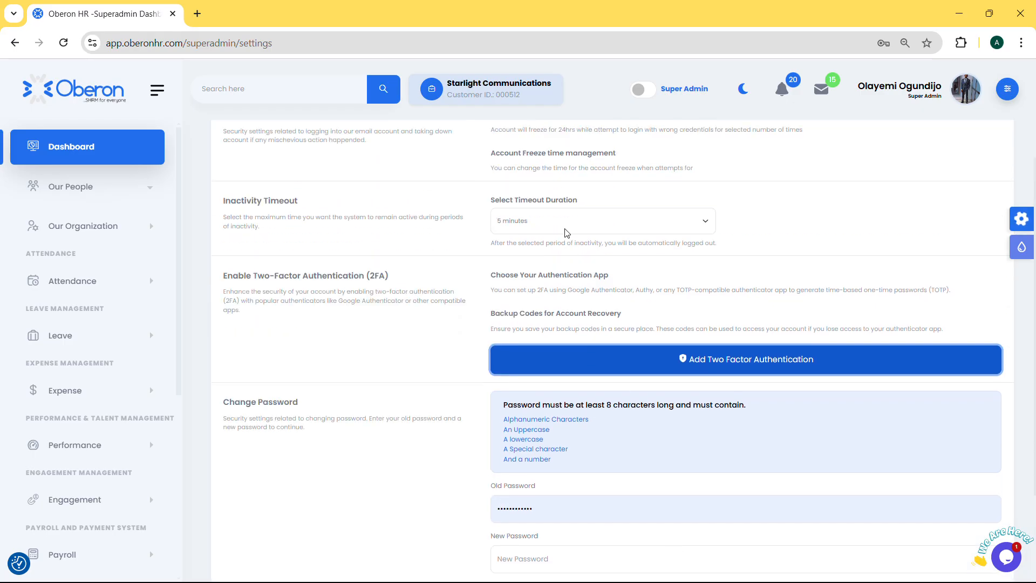